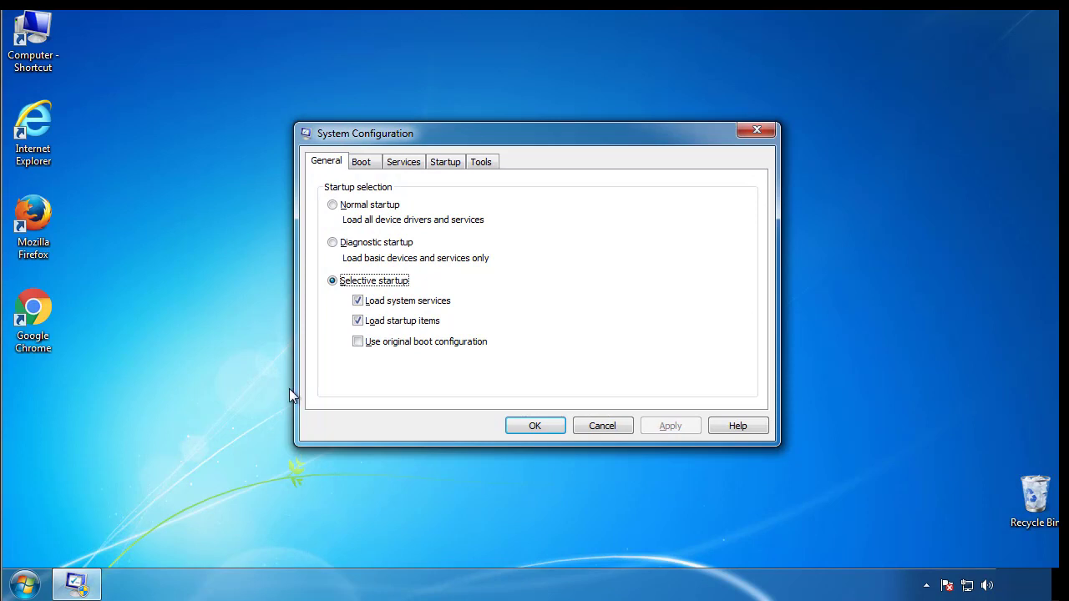
Step: Enable Safe boot with the Minimal option, restart the computer and close the safe mode help window
click(361, 164)
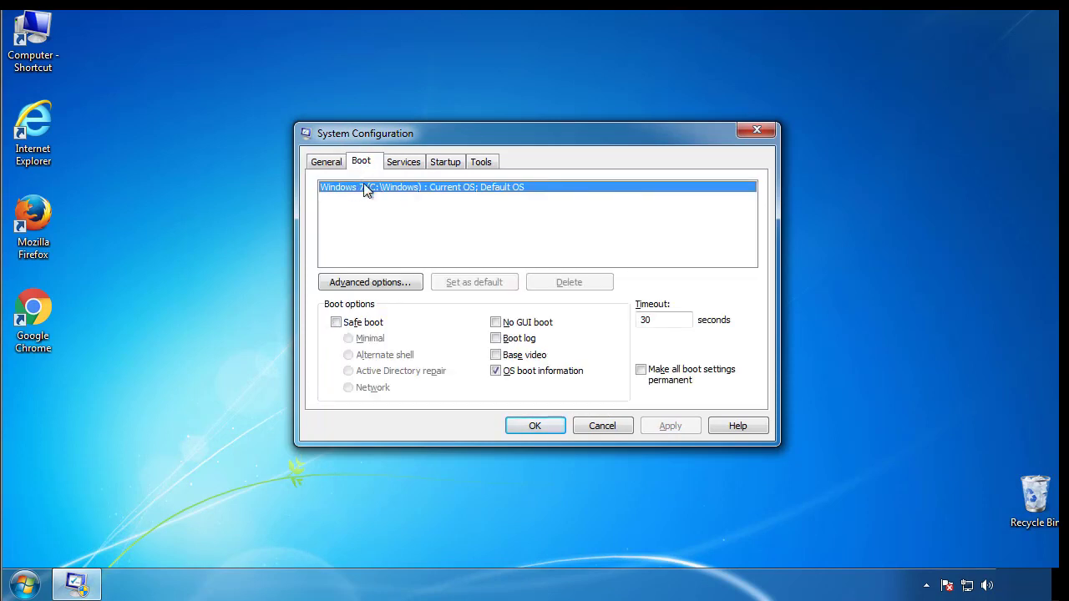
click(335, 323)
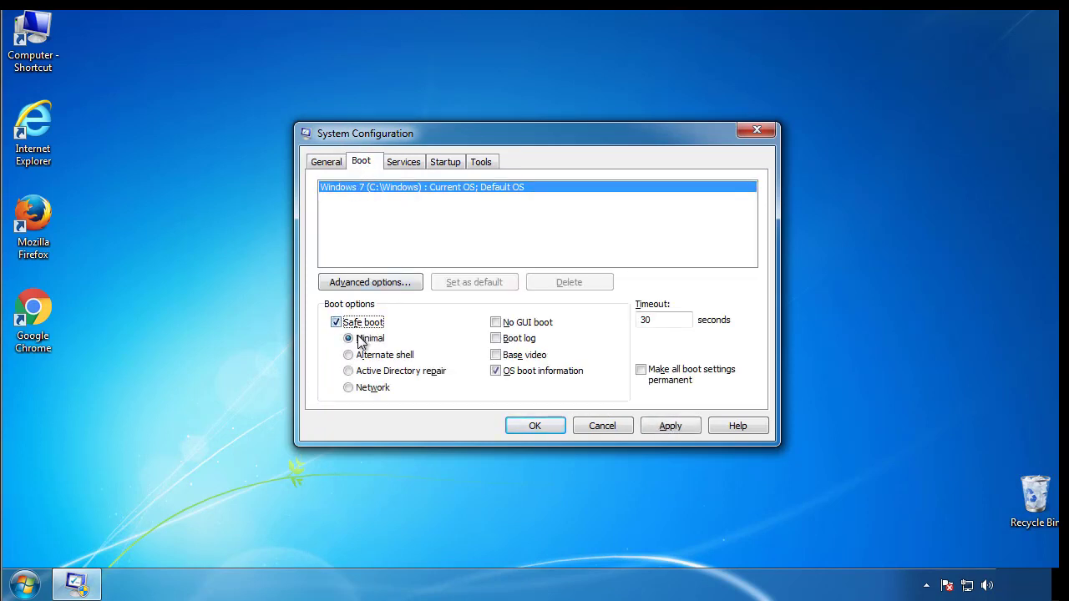
click(538, 425)
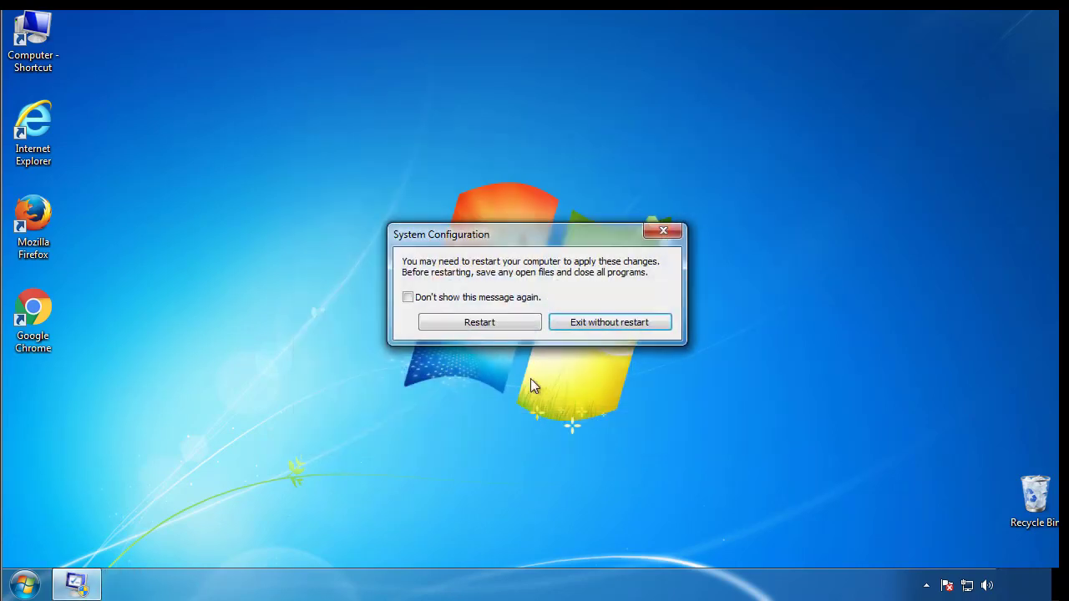
click(486, 324)
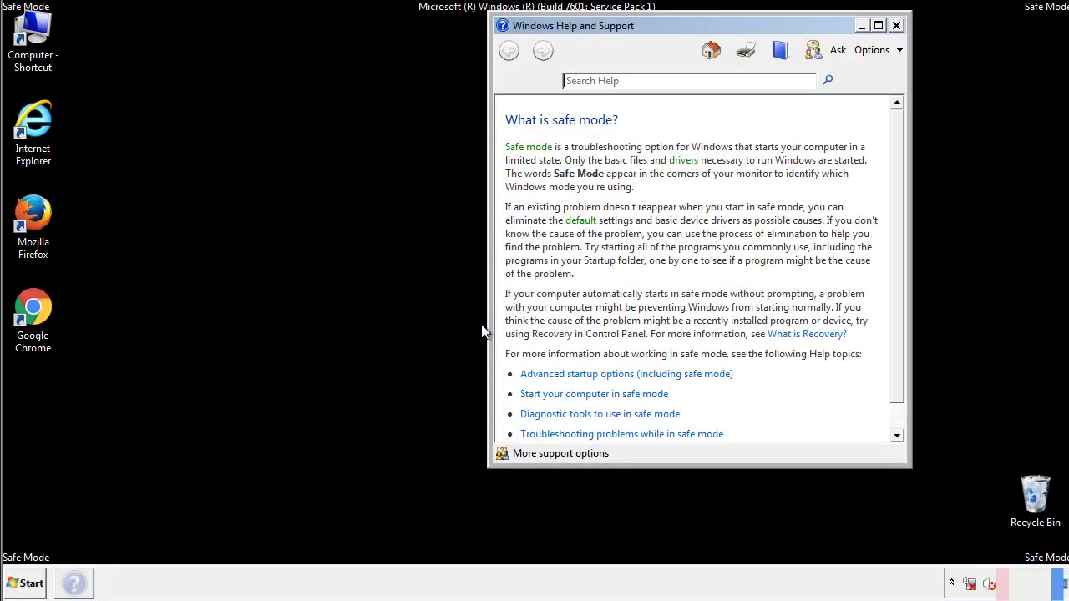
click(896, 25)
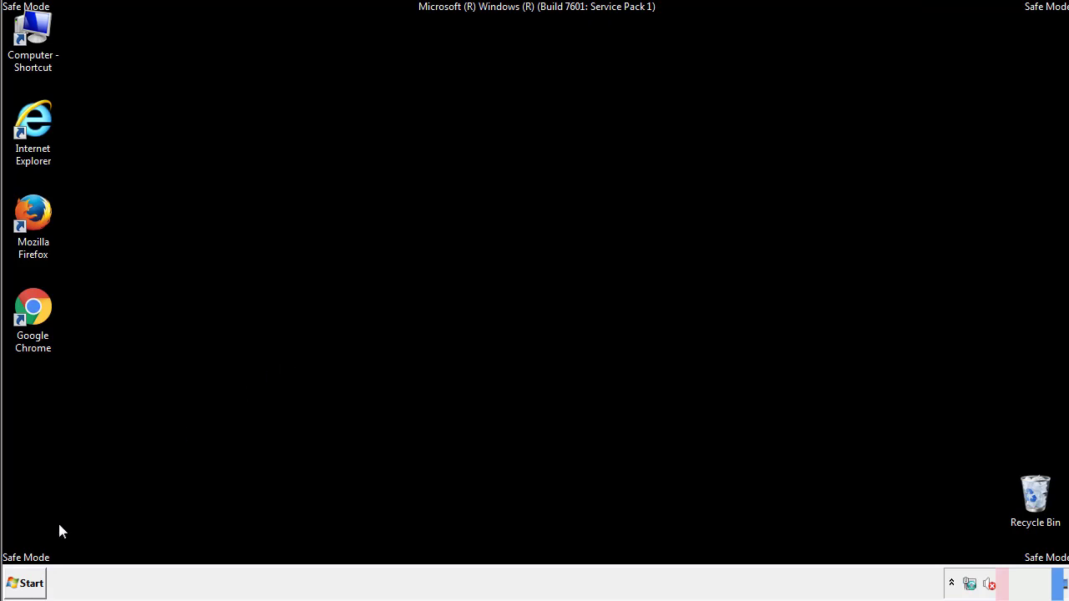
Step: Make sure Control Panel's Folder Options show hidden files, folders, and drives, accept the settings and close Control Panel
click(25, 584)
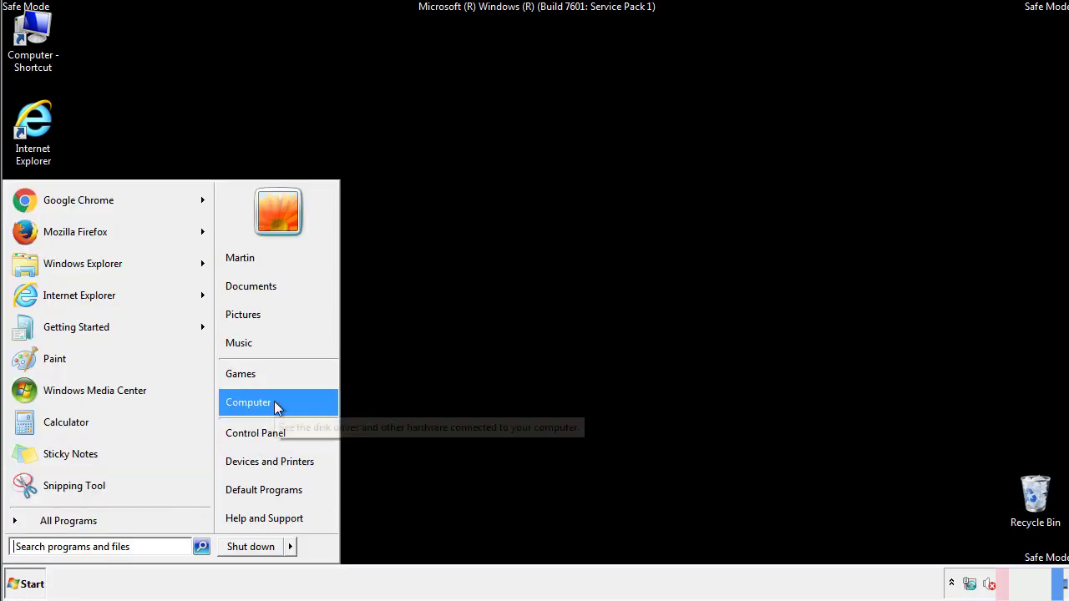
click(267, 432)
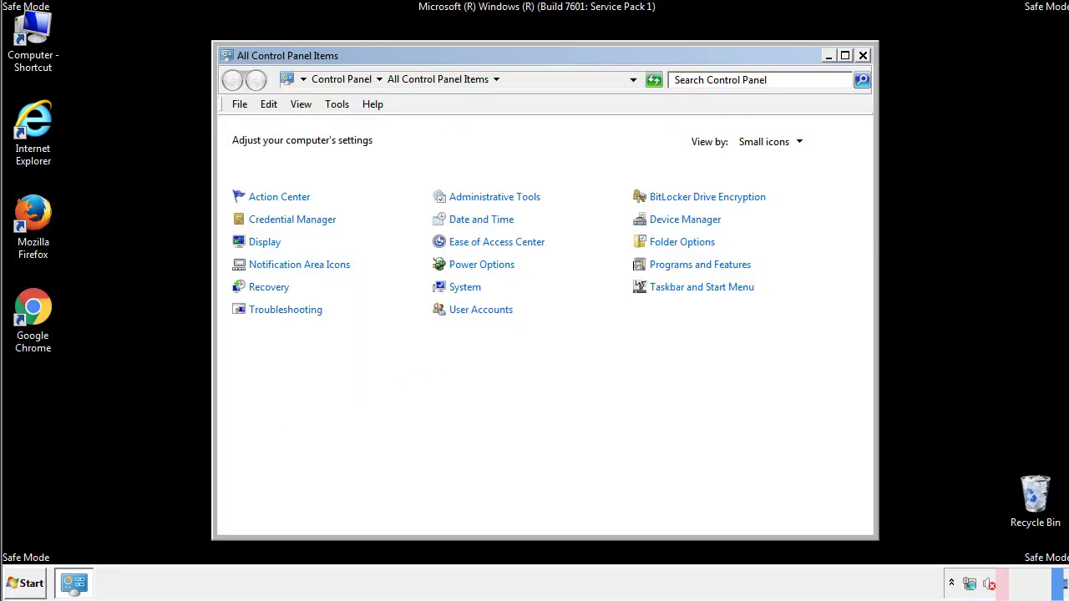
click(684, 242)
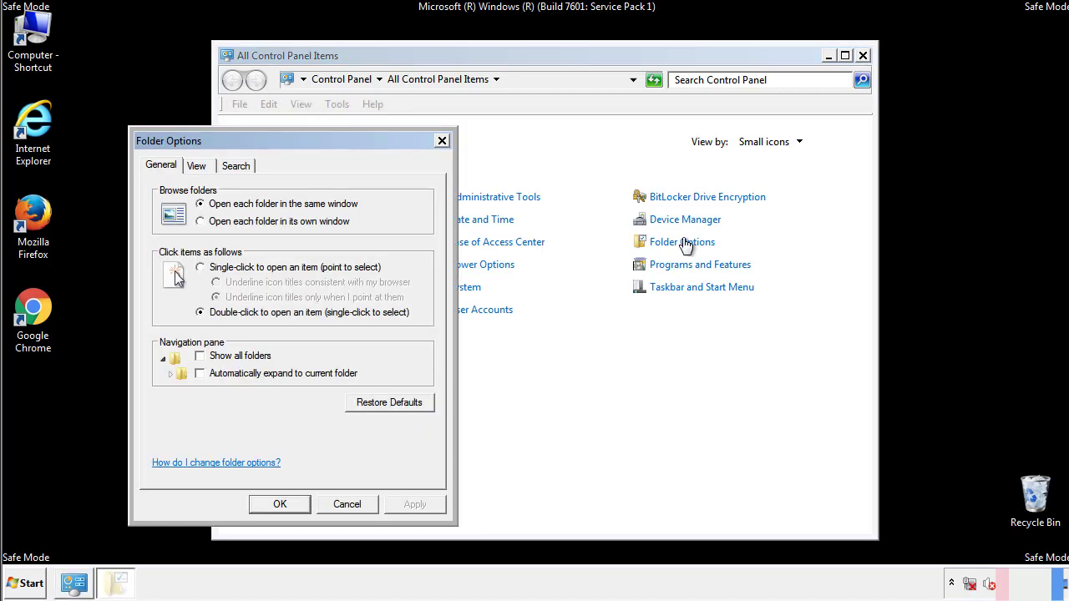
click(197, 165)
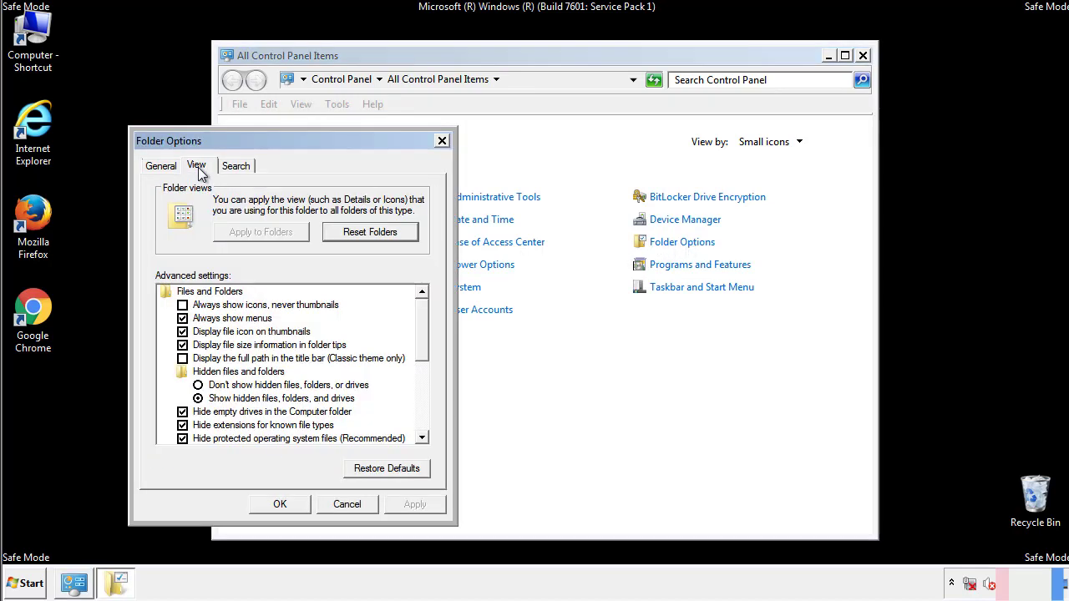
click(182, 318)
click(284, 504)
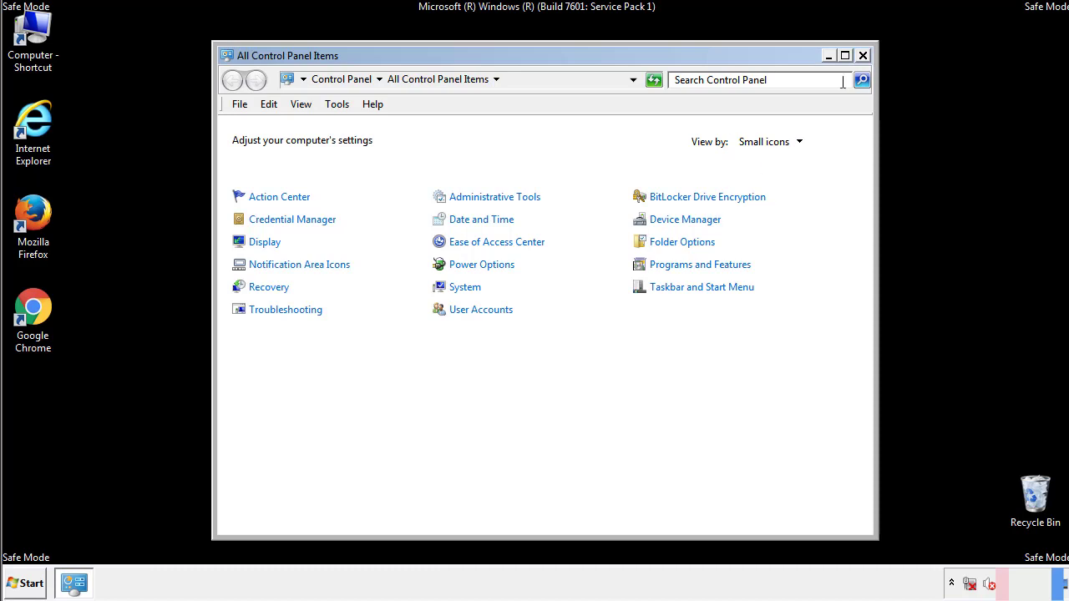
click(863, 56)
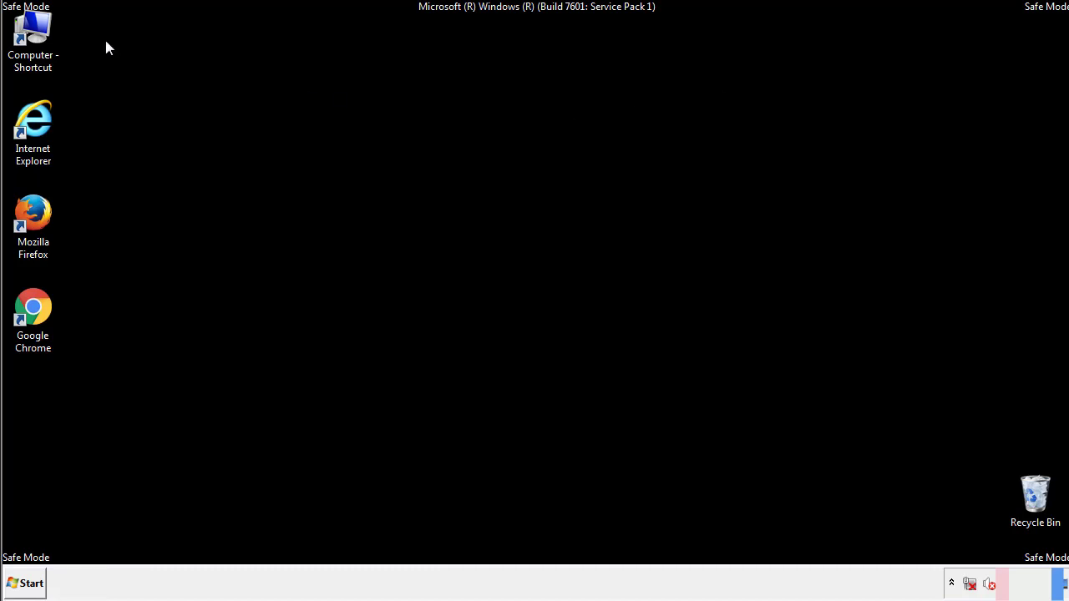
Step: Browse from the Computer shortcut to the folder C:\Windows\System32\drivers\etc
double_click(50, 34)
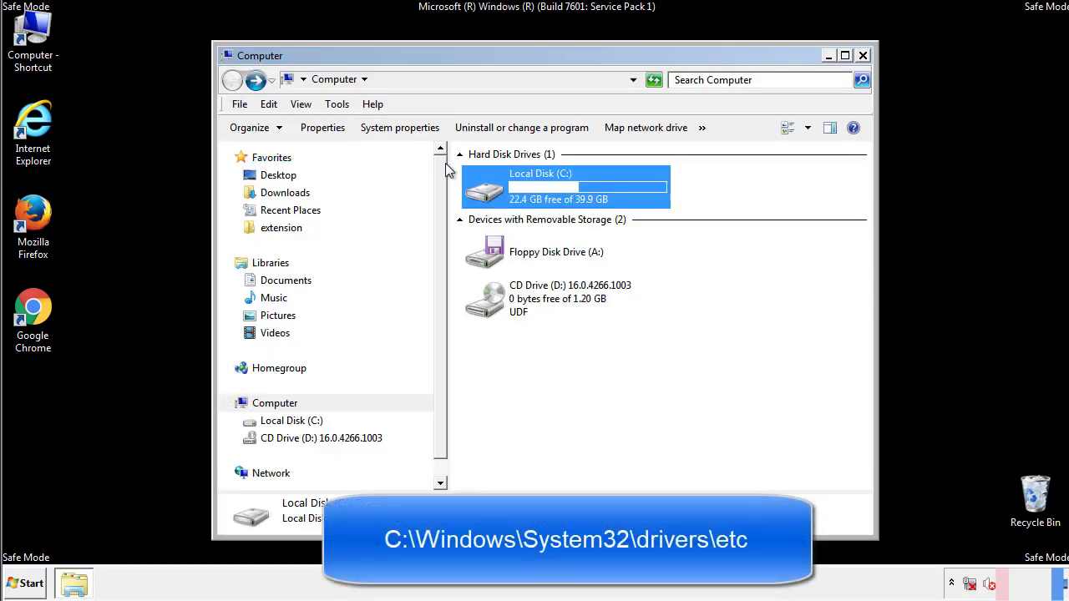
double_click(484, 190)
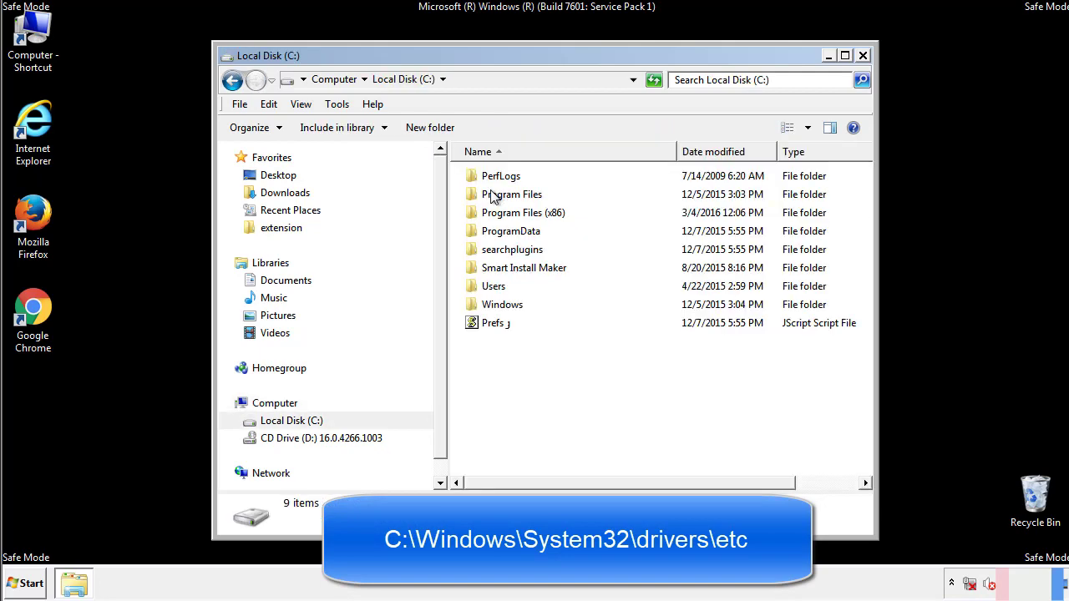
click(488, 305)
double_click(489, 306)
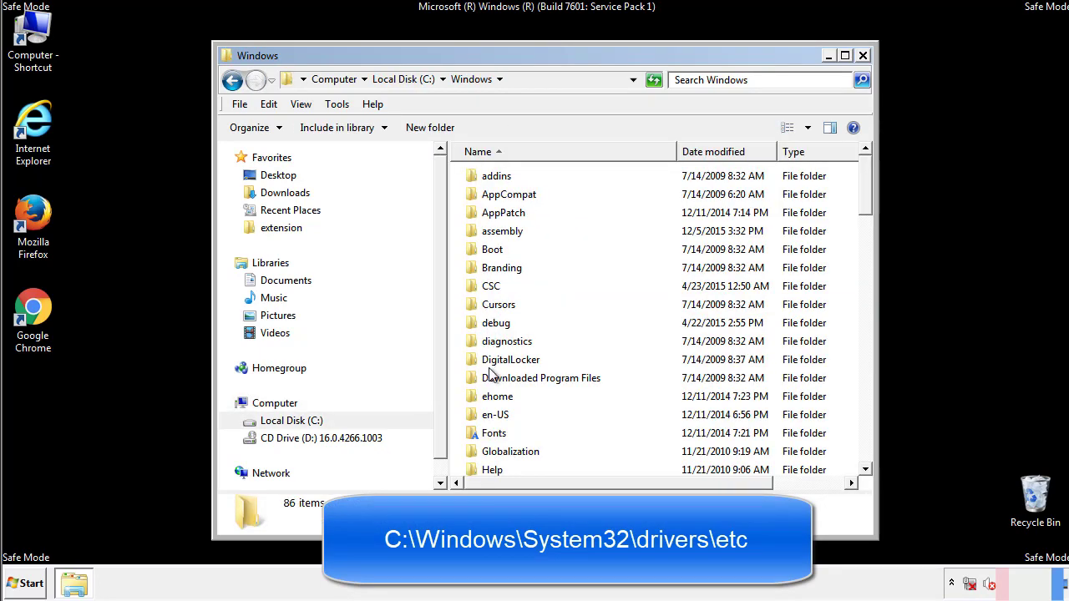
scroll(491, 375, down, 4)
scroll(492, 379, down, 5)
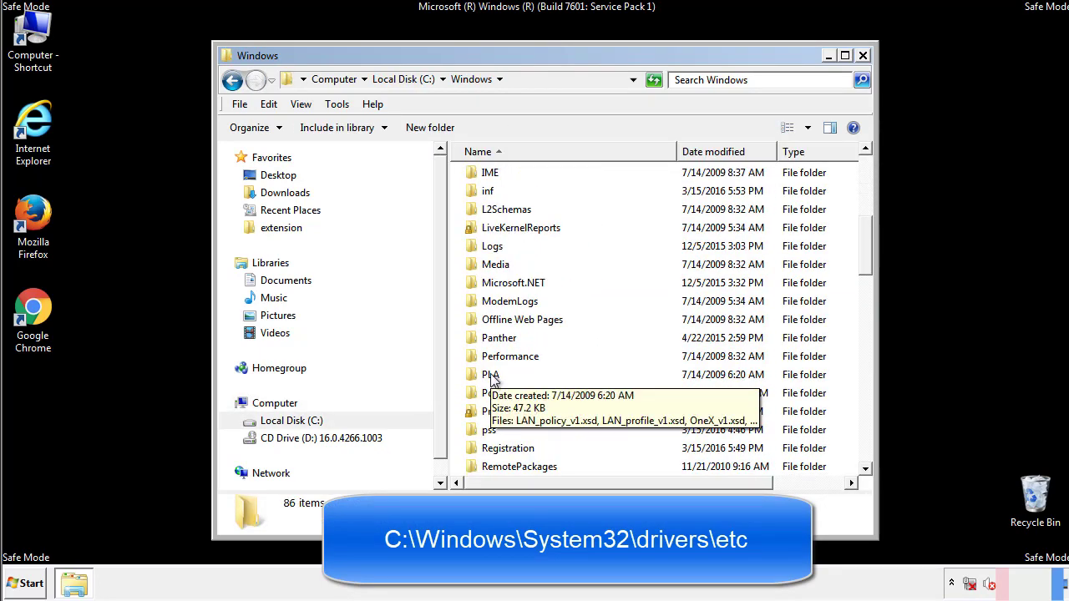
scroll(492, 380, down, 2)
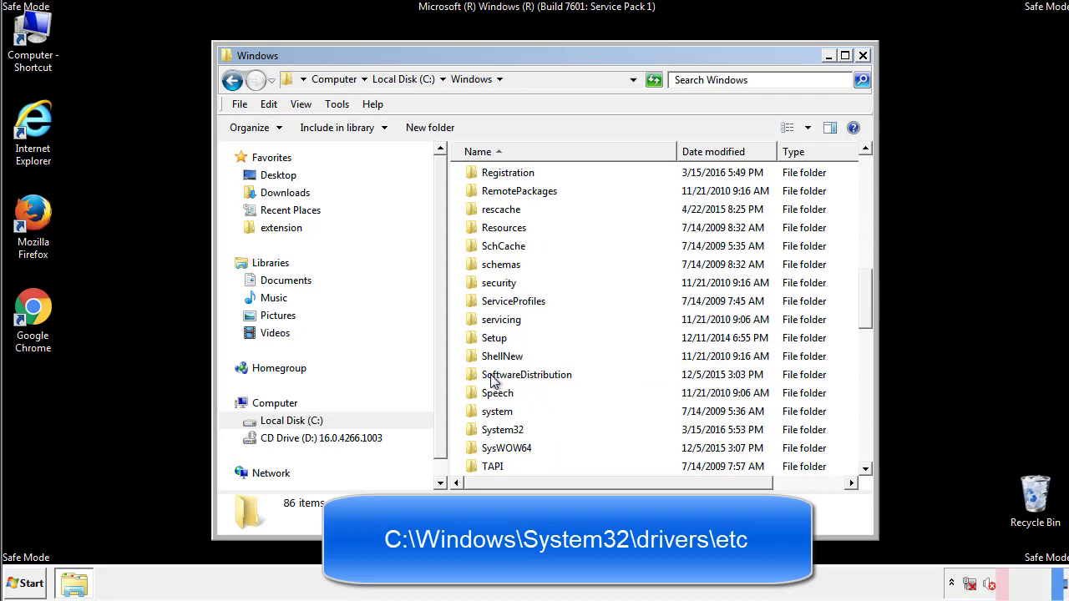
double_click(499, 433)
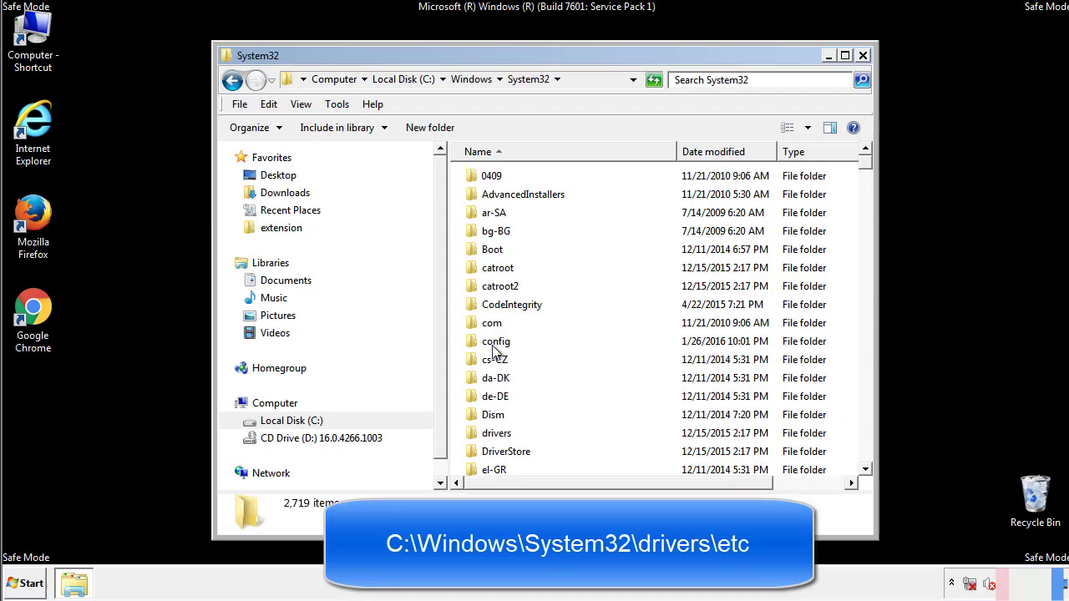
click(495, 435)
double_click(497, 434)
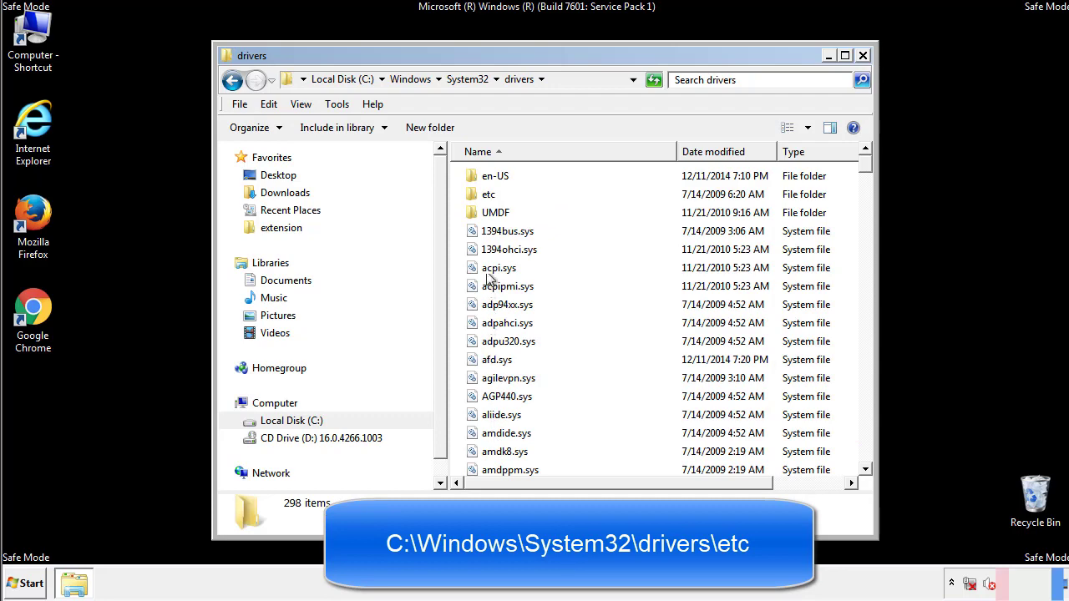
double_click(480, 194)
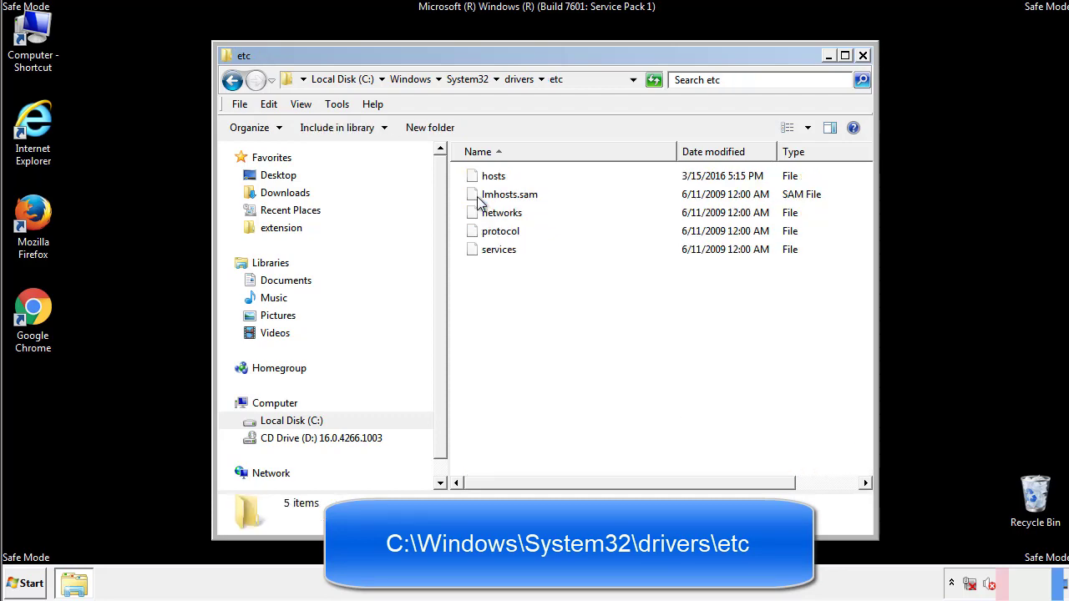
Step: Open the hosts file with Notepad and move its window fully into view
double_click(489, 177)
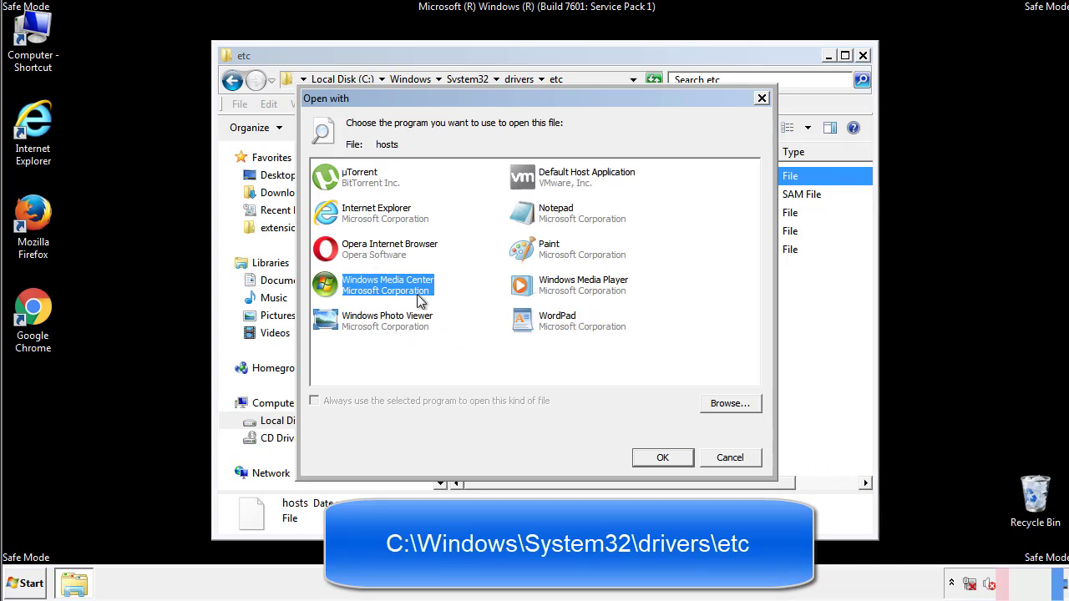
click(542, 216)
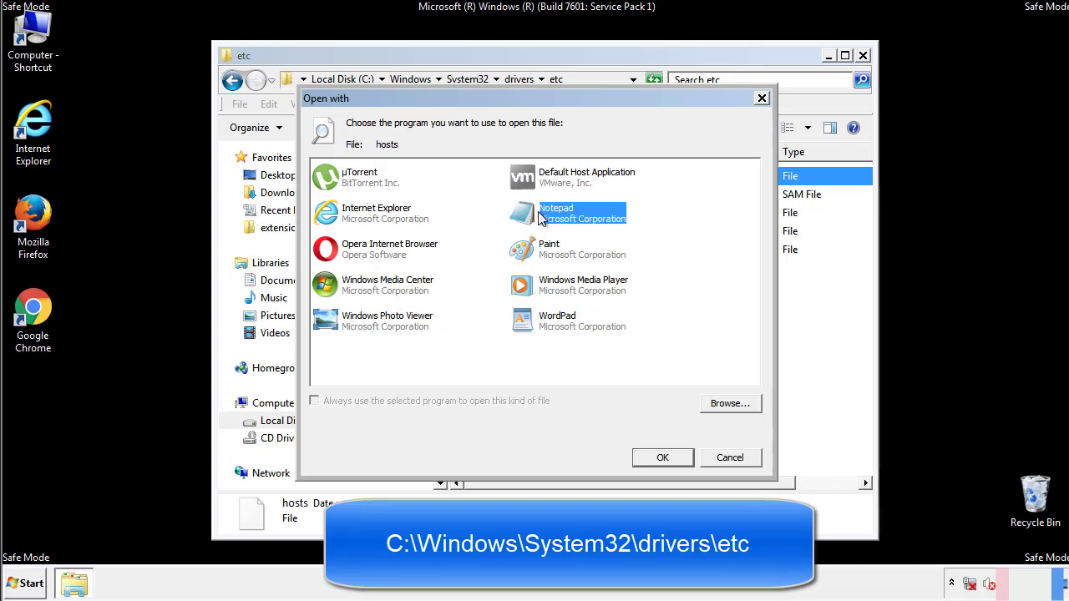
click(659, 456)
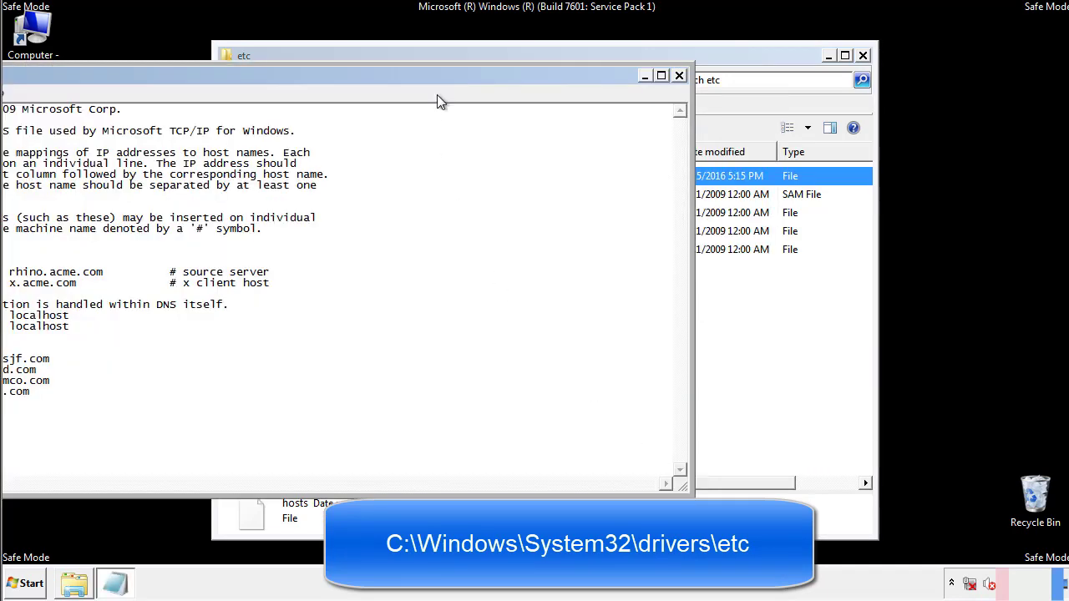
drag(437, 75, 679, 91)
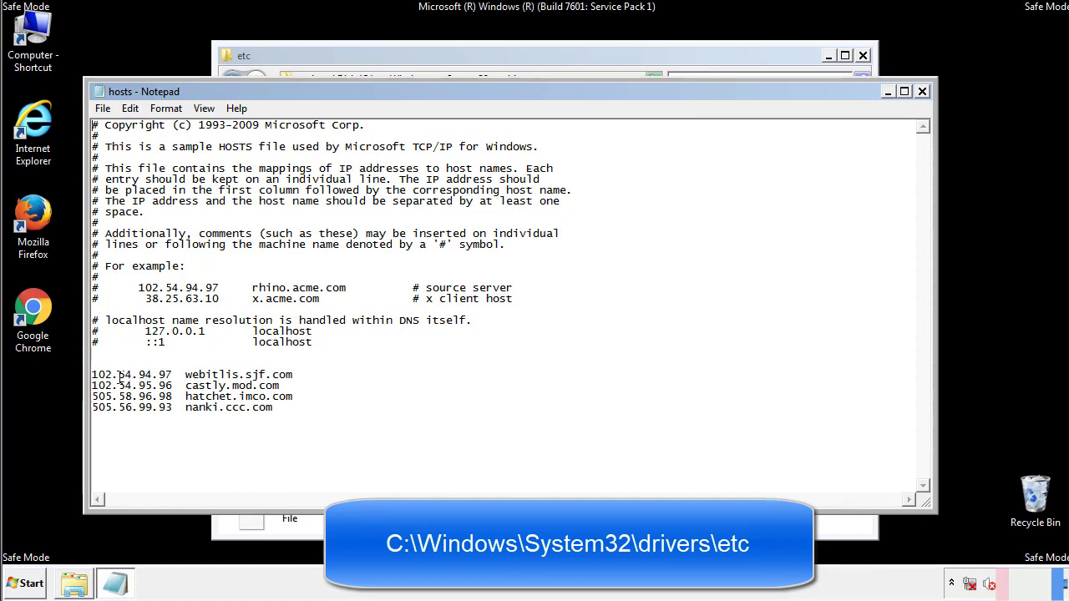
Step: Delete the four host entries below the localhost lines, save the hosts file while closing it, and close the etc folder
key(shift+Up)
key(shift+Up)
key(shift+Up)
key(shift+Up)
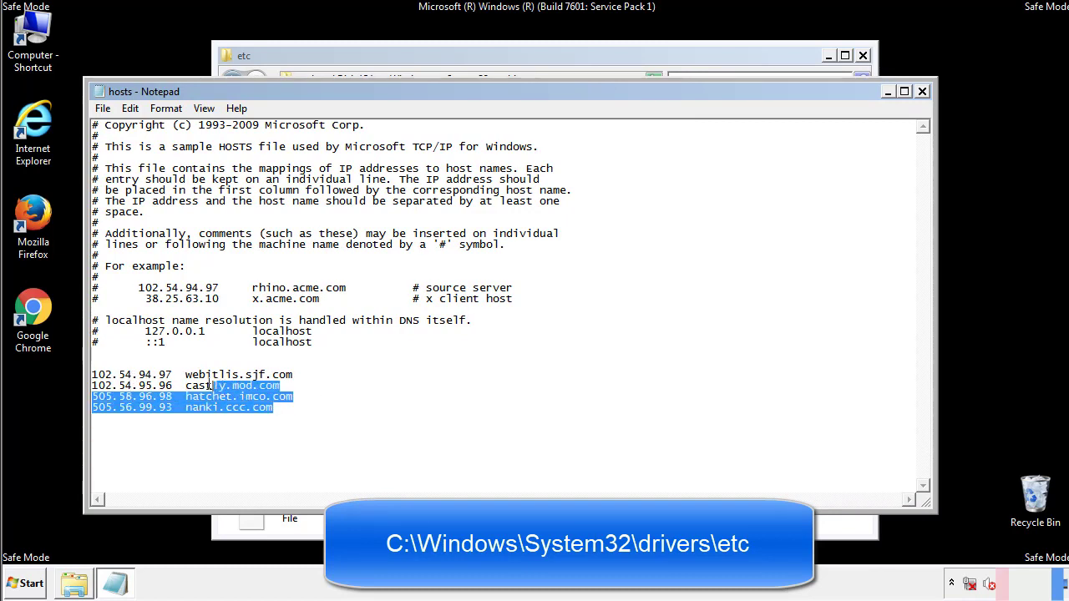
key(Delete)
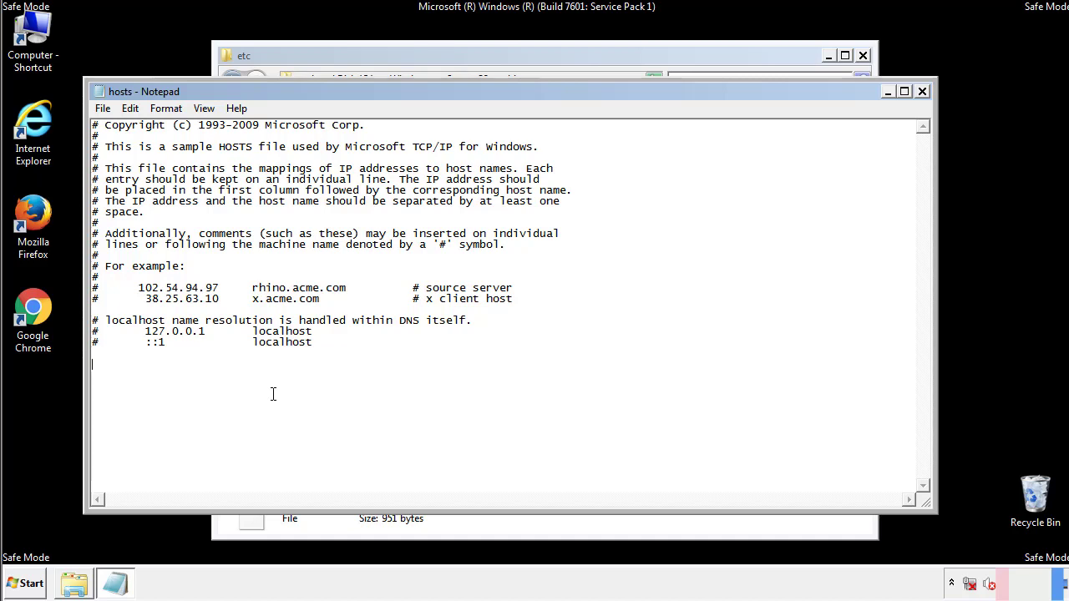
click(923, 93)
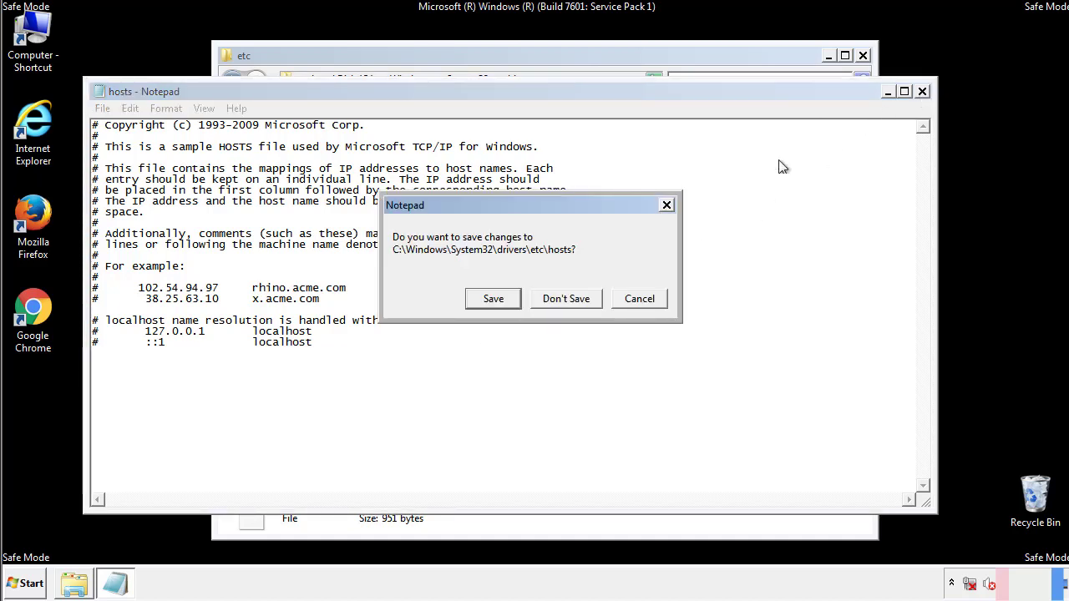
click(473, 307)
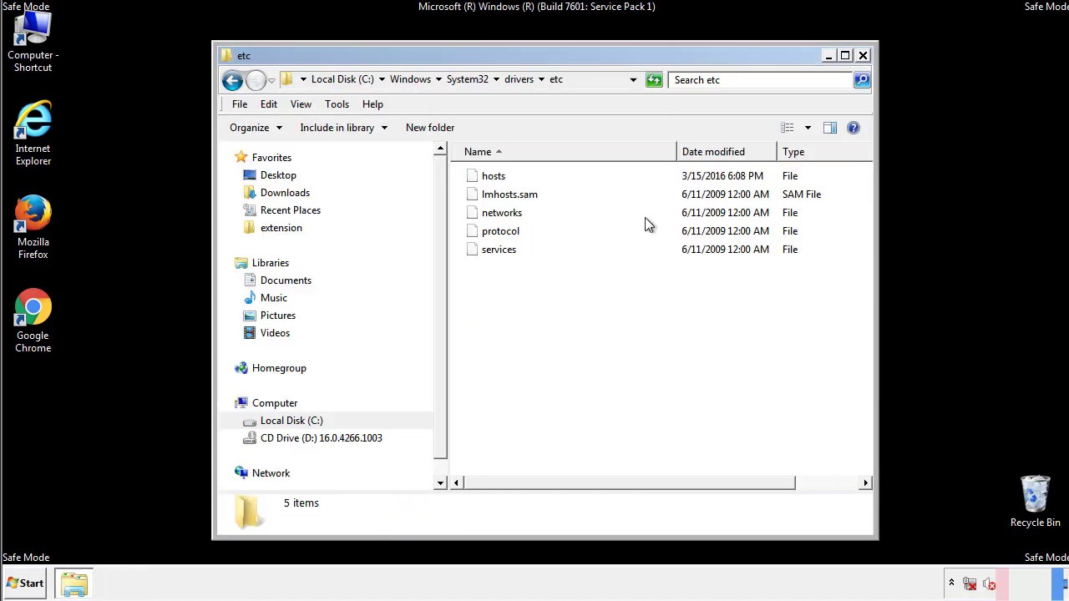
click(861, 56)
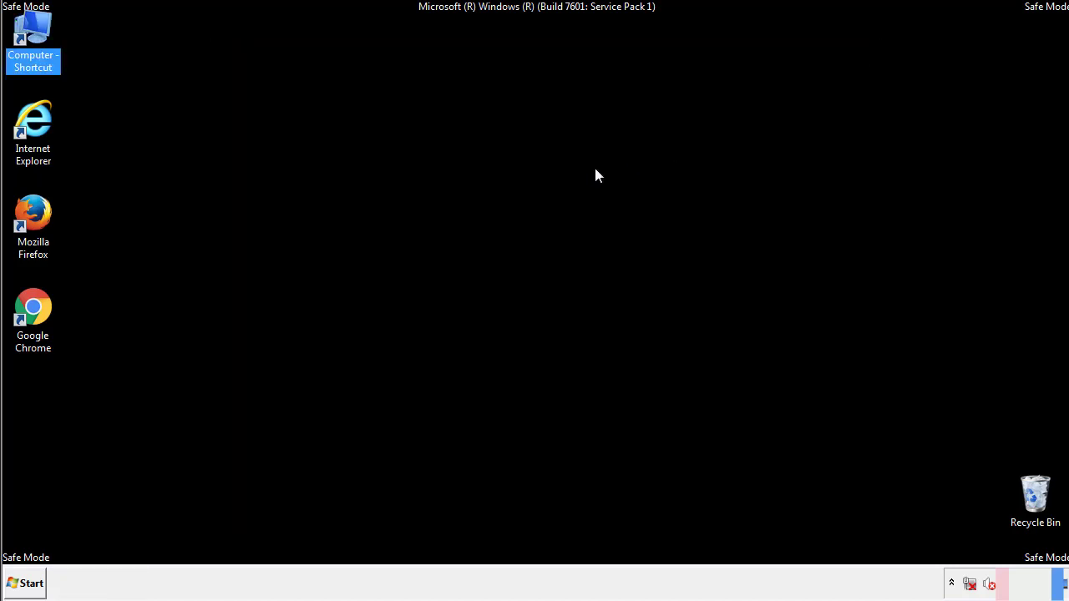
Step: Open the current user's Startup program folder in a window
click(26, 582)
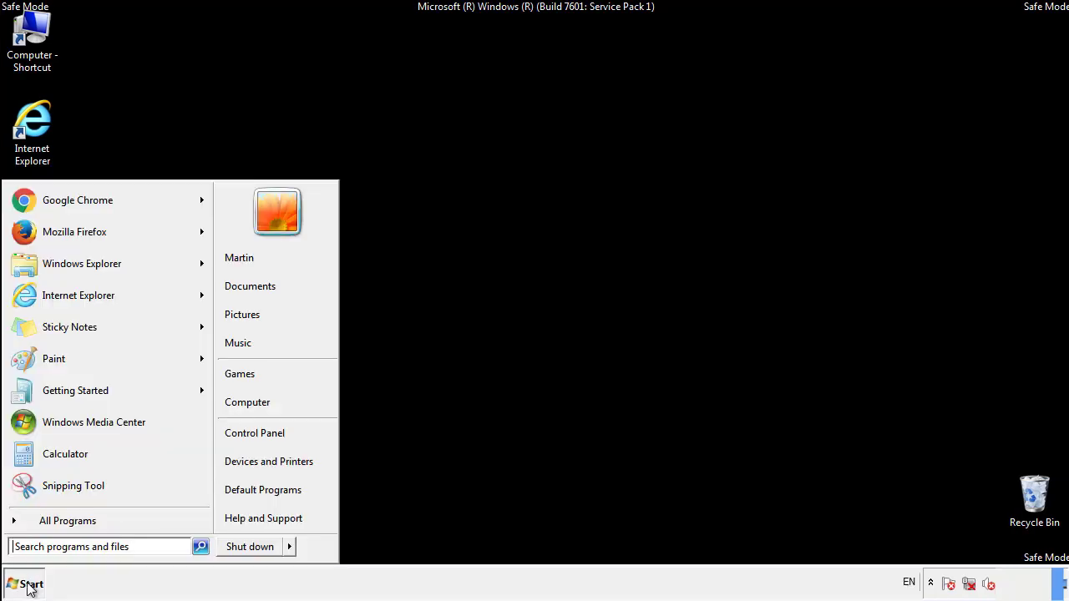
click(48, 522)
right_click(41, 458)
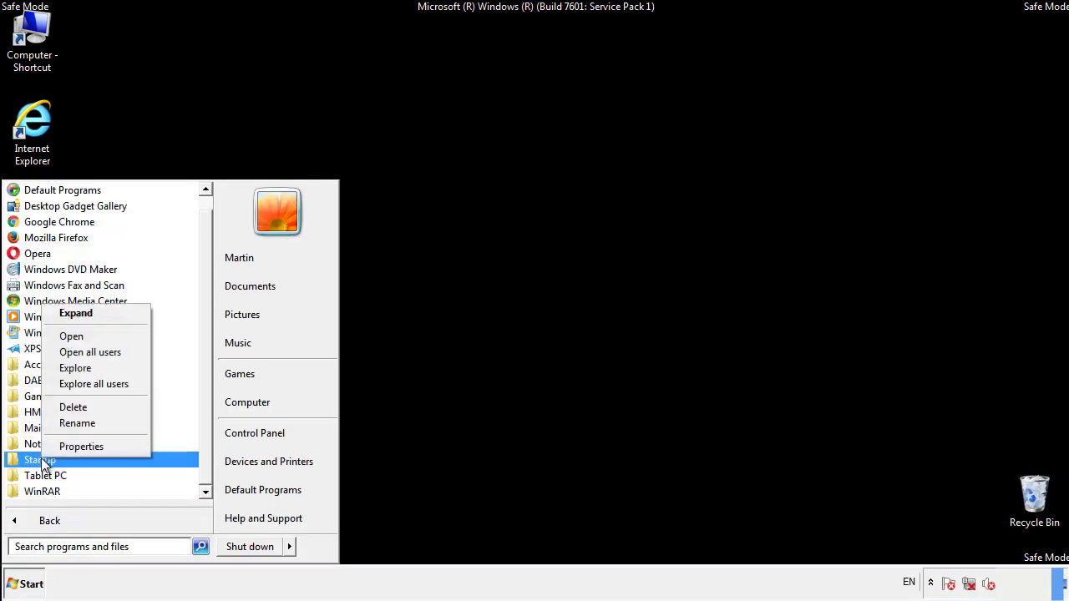
click(82, 335)
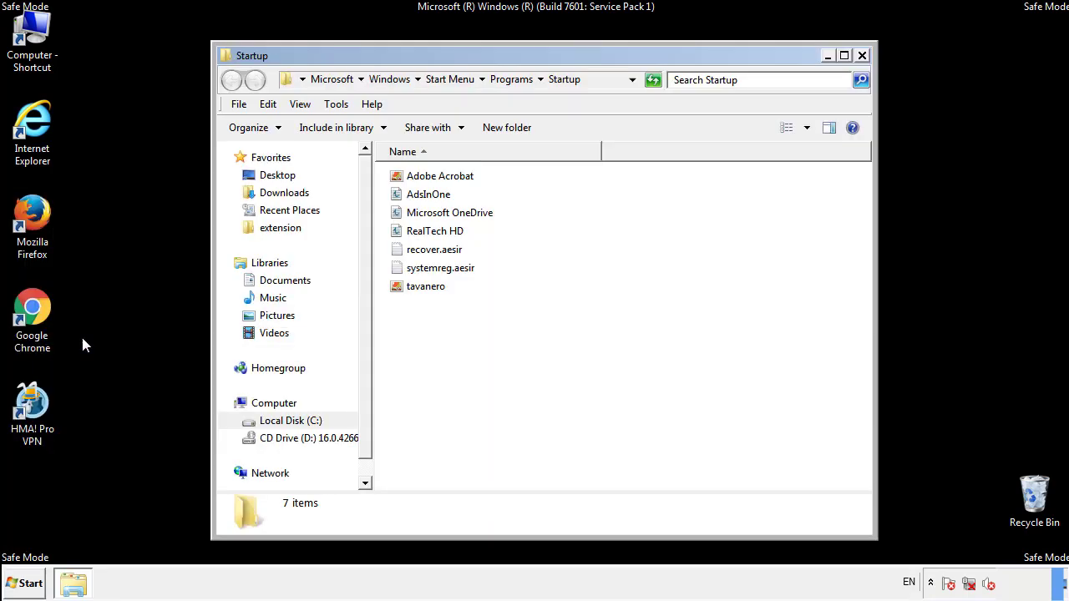
Step: Delete AdsInOne, recover.aesir, systemreg.aesir and tavanero from the Startup folder
click(435, 199)
ctrl+click(444, 250)
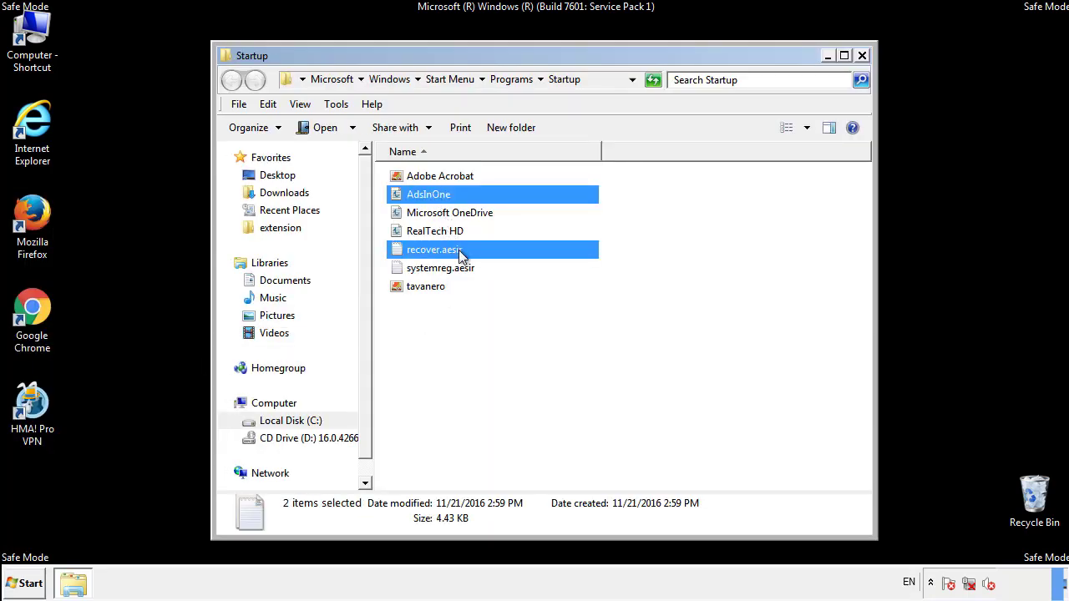
ctrl+click(438, 270)
ctrl+click(428, 287)
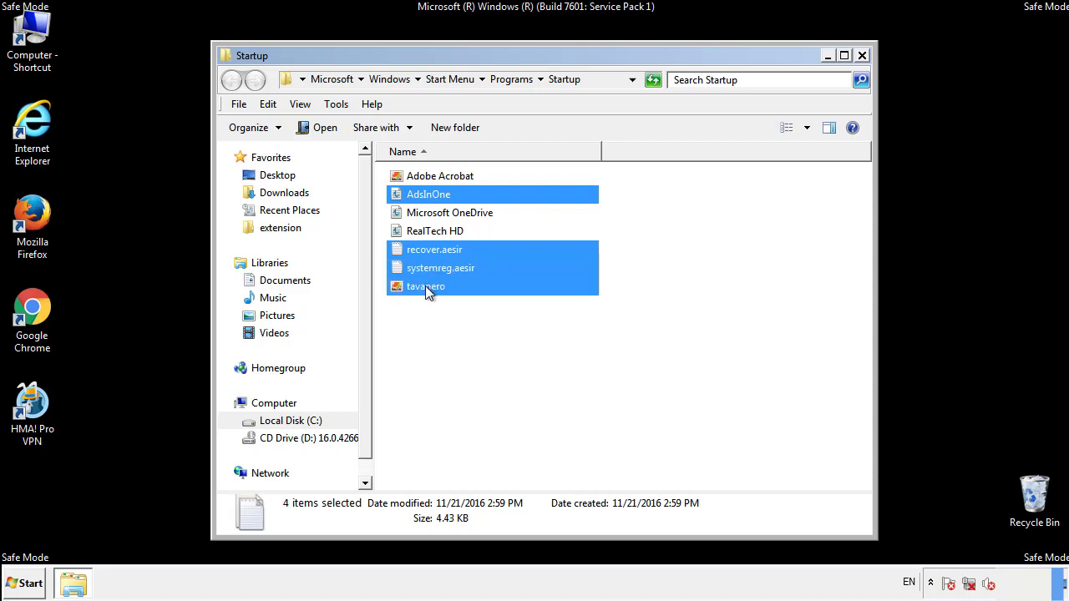
right_click(422, 287)
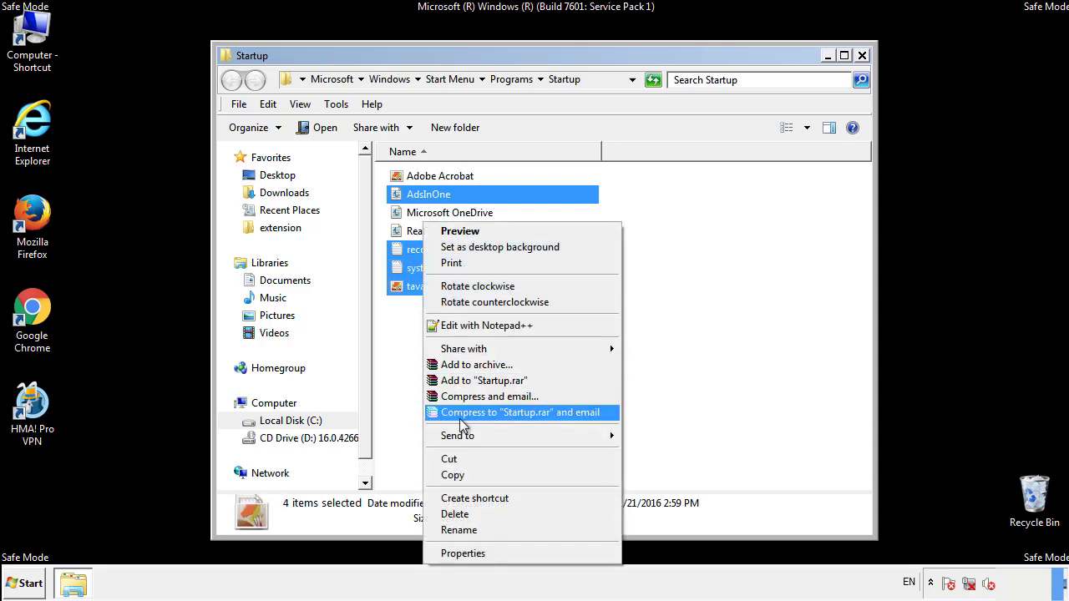
click(450, 514)
click(588, 307)
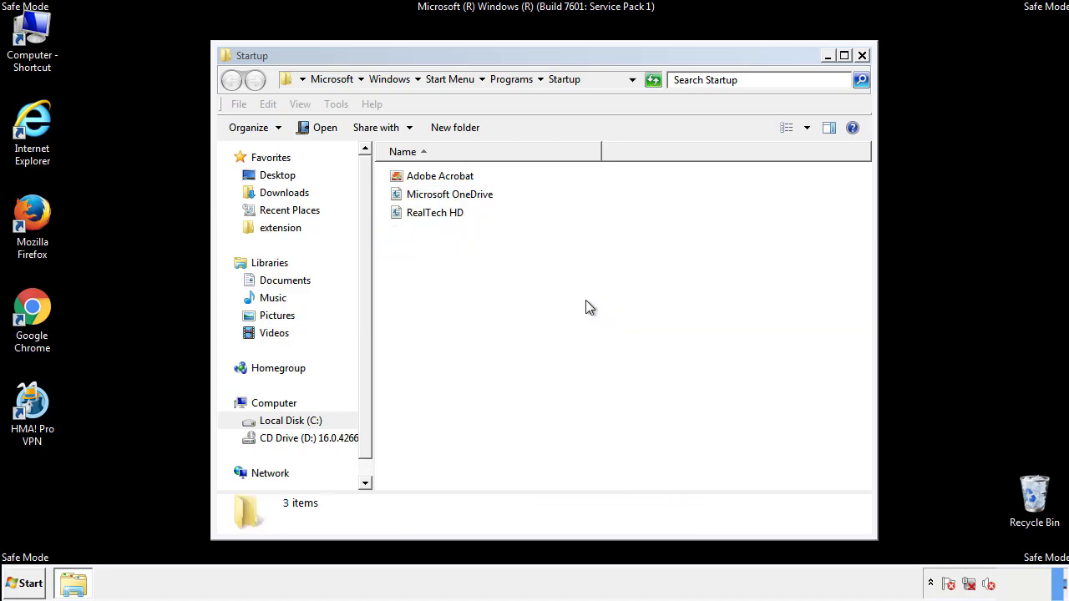
Step: Close the Startup folder window and launch the Registry Editor by searching for regedit
click(862, 56)
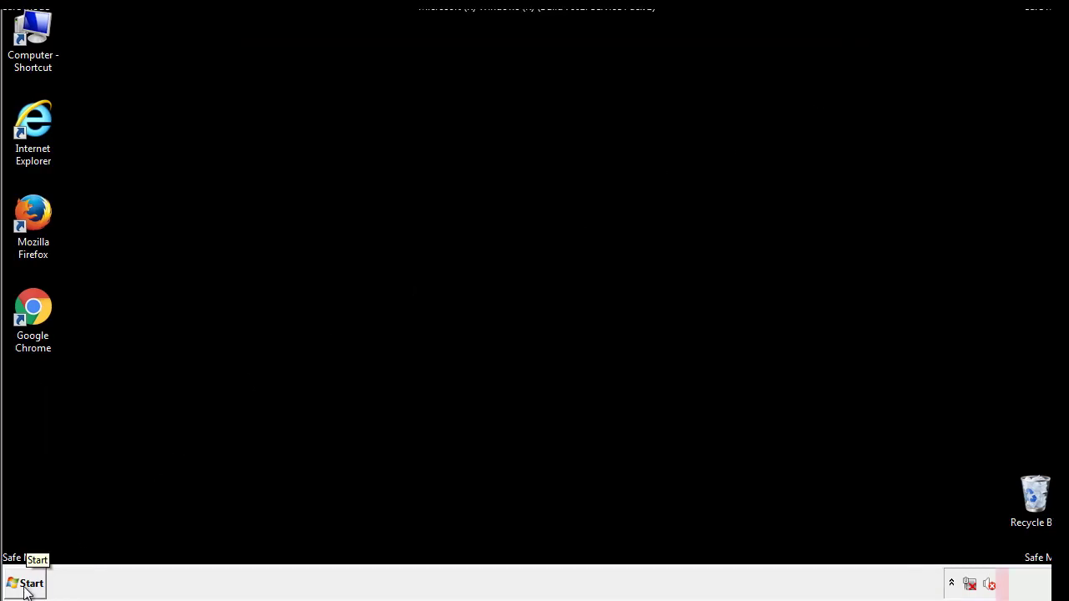
click(25, 589)
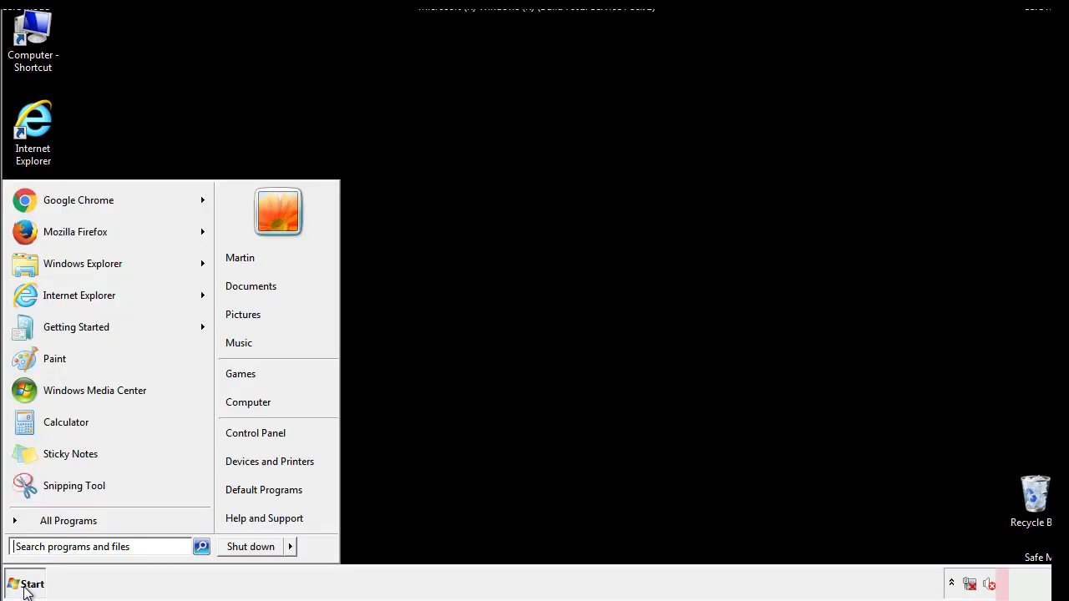
click(77, 548)
text(regedit)
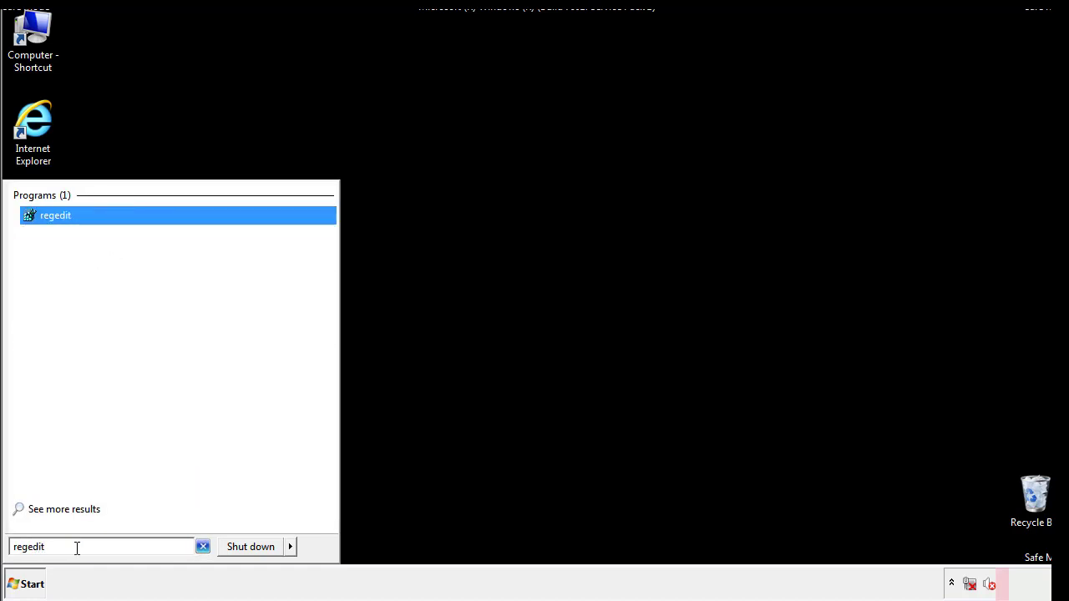
key(Return)
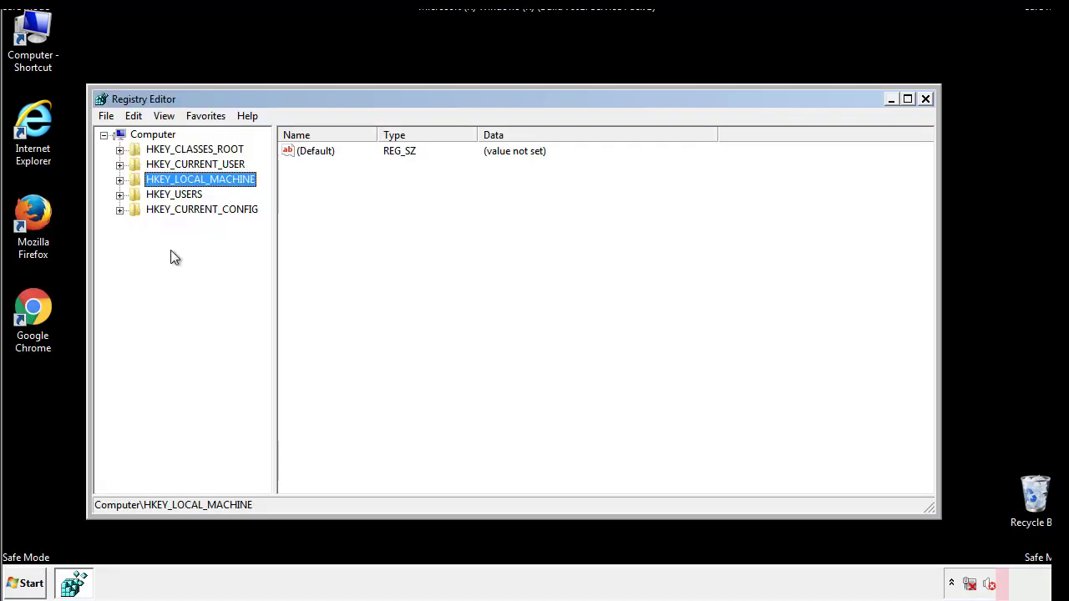
Step: Open the registry key HKEY_LOCAL_MACHINE\SOFTWARE\Microsoft\Windows\CurrentVersion\Run
click(120, 179)
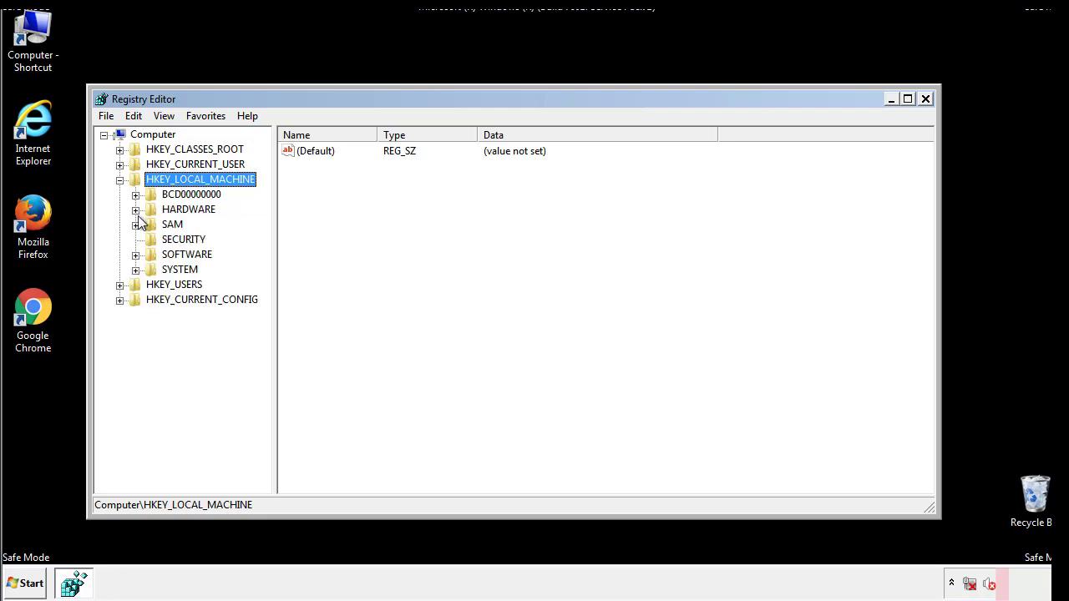
click(135, 256)
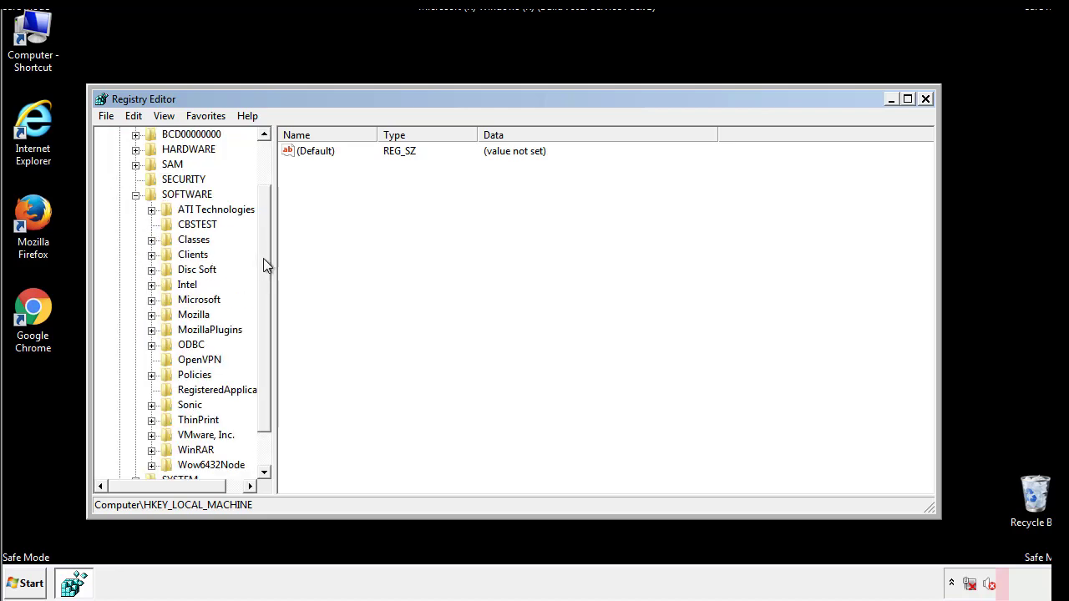
drag(263, 247, 265, 276)
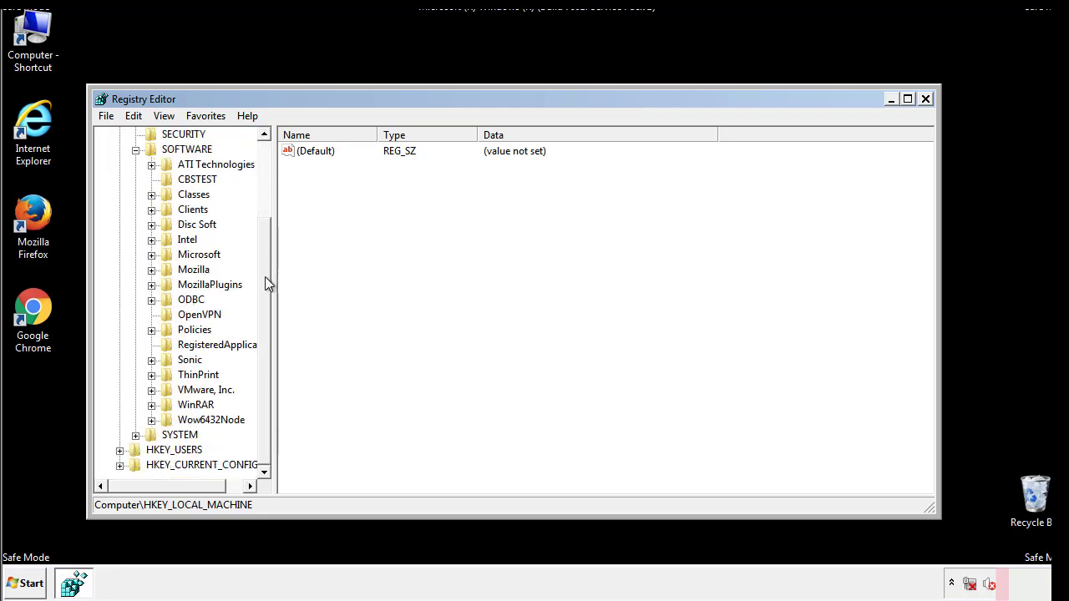
click(151, 256)
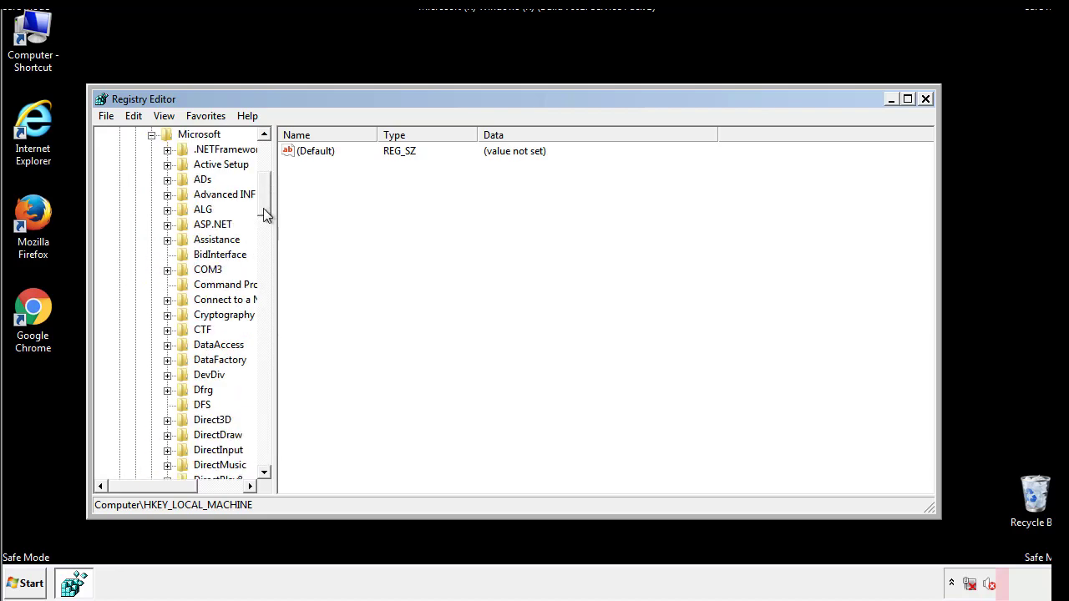
drag(263, 208, 266, 422)
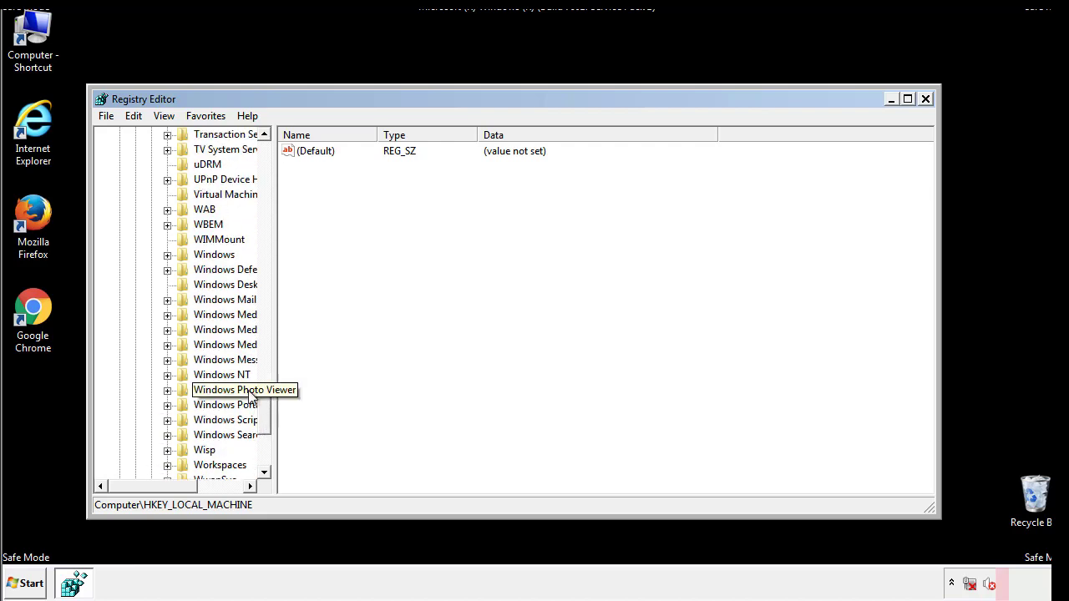
click(168, 255)
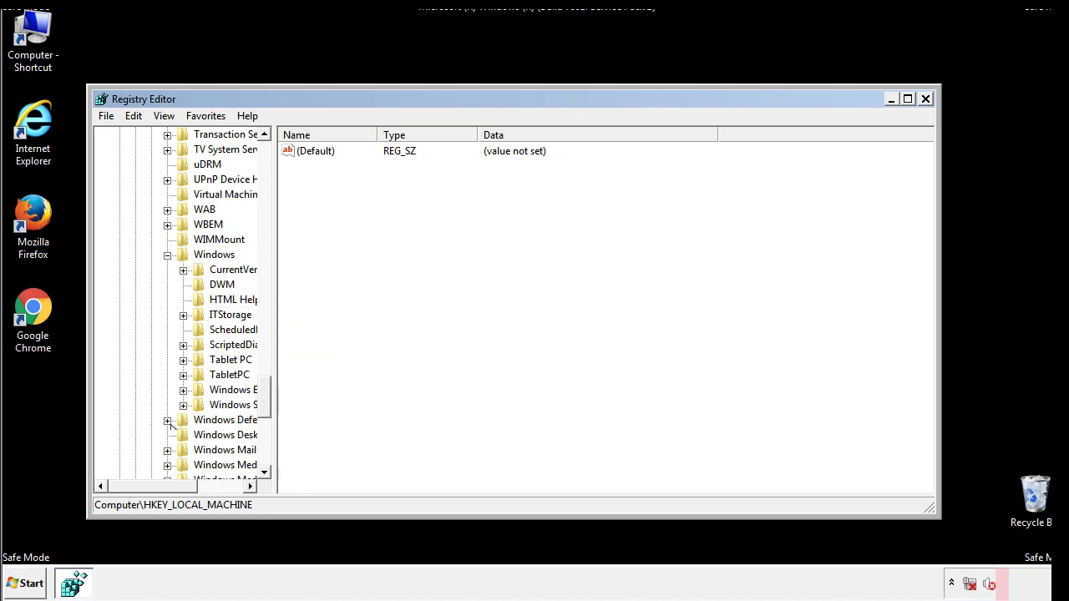
drag(146, 486, 171, 490)
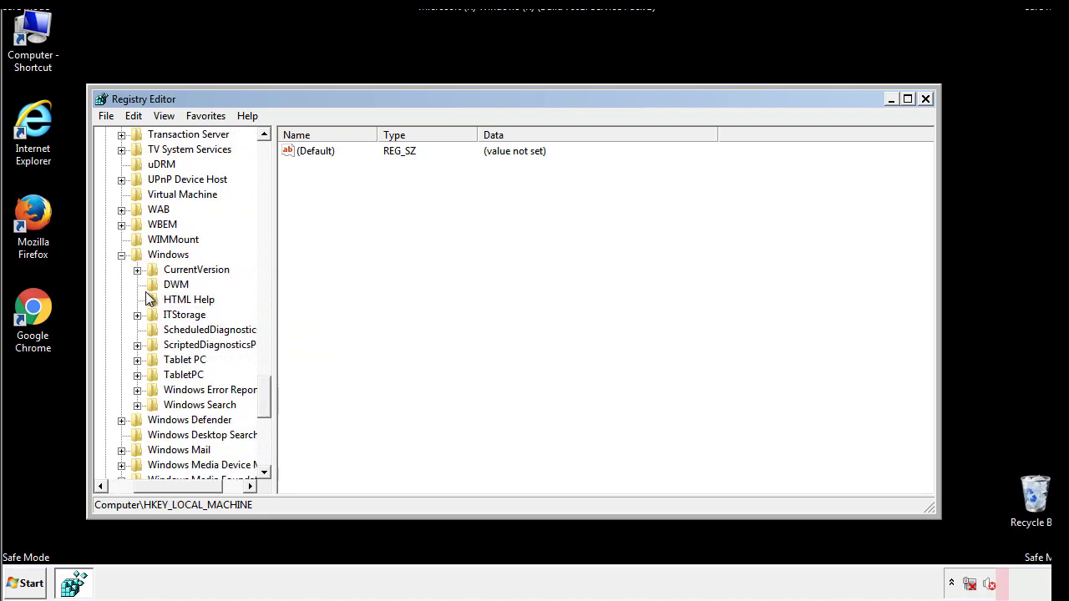
click(137, 270)
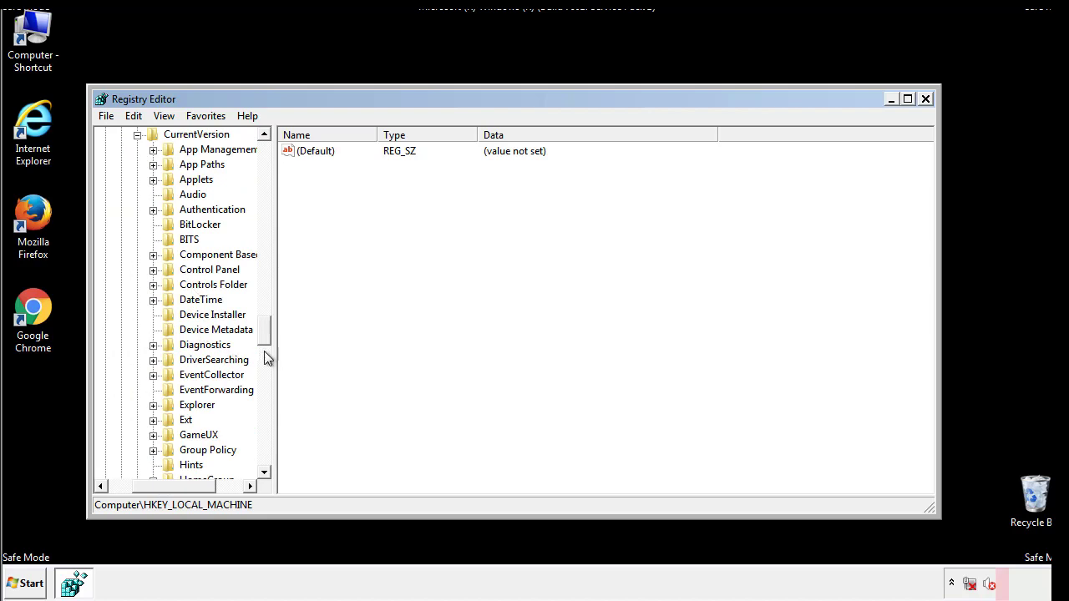
drag(267, 336, 264, 382)
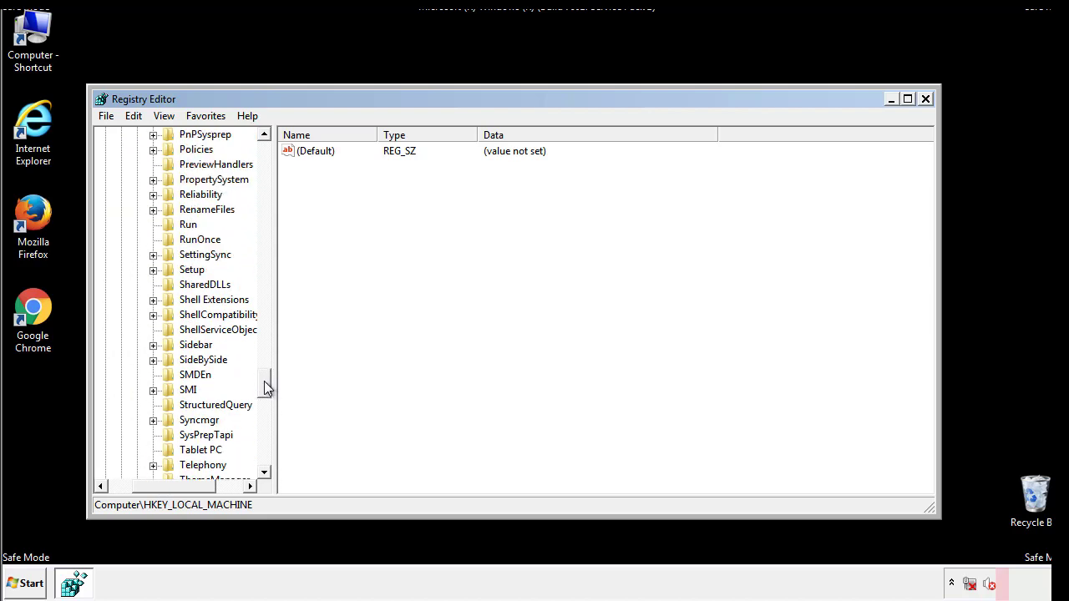
click(185, 225)
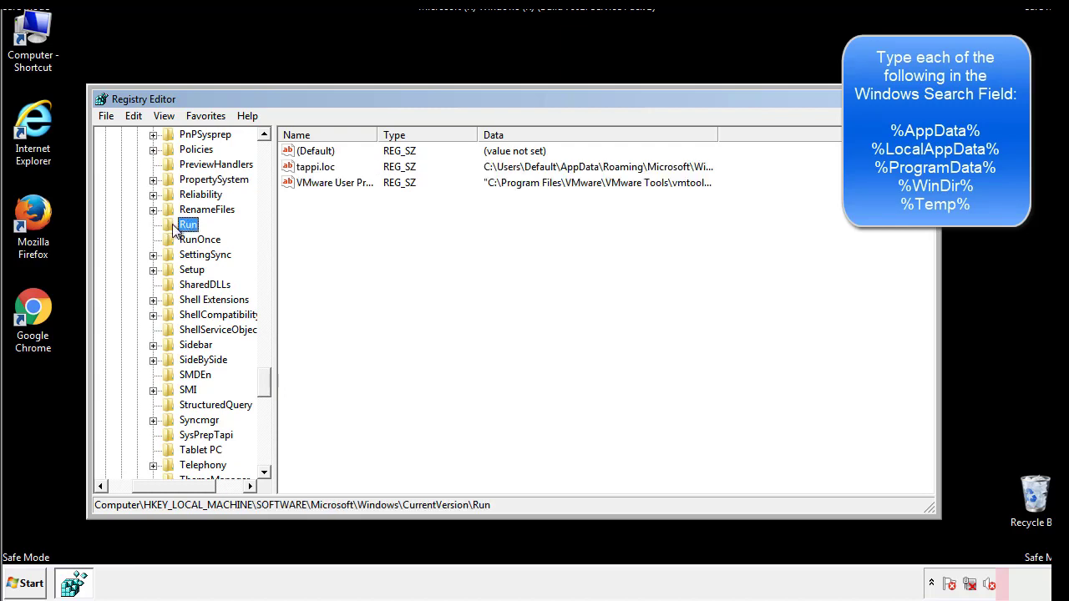
Step: Permanently delete the tappi.loc value from the local machine's Run key
click(316, 171)
right_click(309, 168)
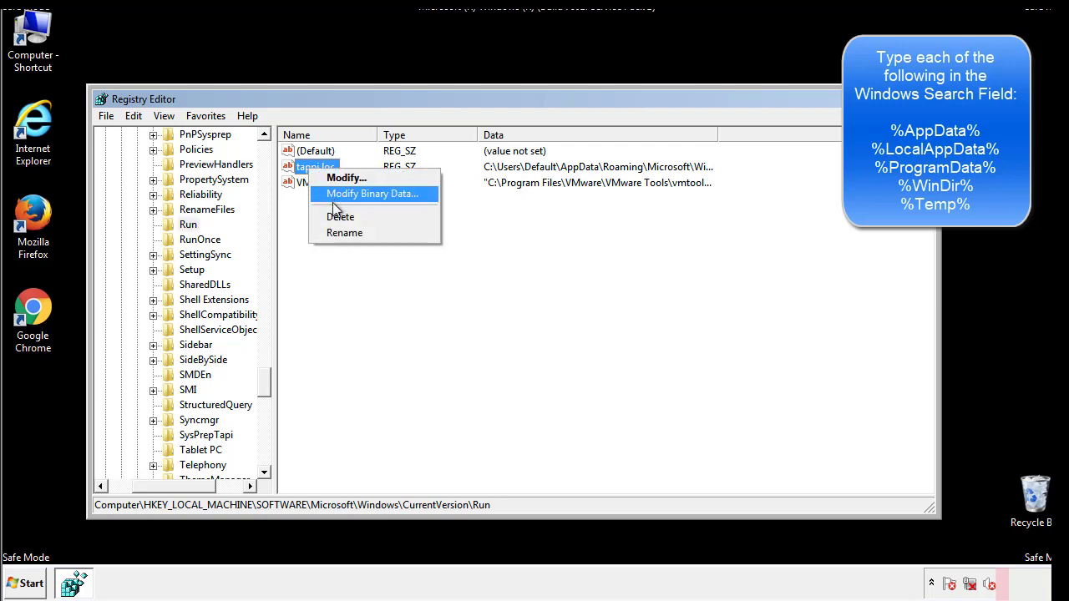
click(334, 214)
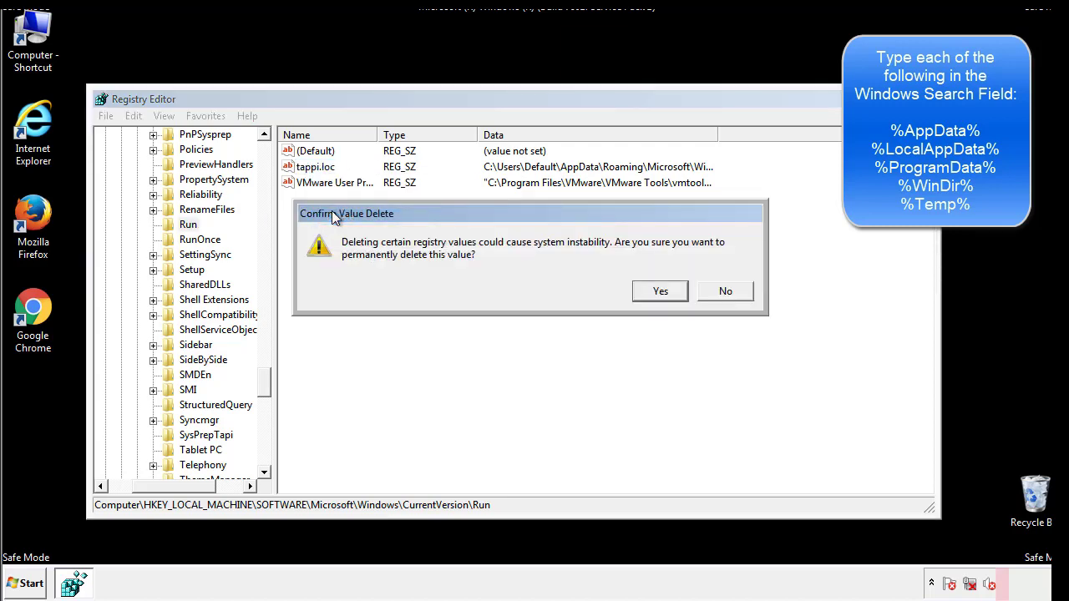
click(655, 292)
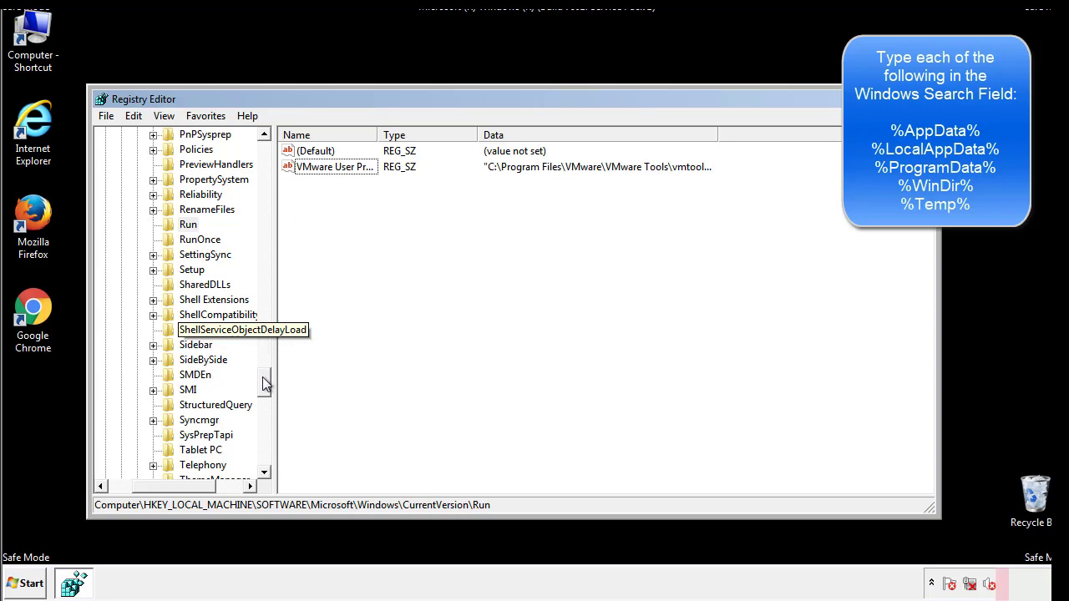
Step: Collapse the HKEY_LOCAL_MACHINE branch and expand HKEY_CURRENT_USER in the registry tree
drag(264, 384, 261, 462)
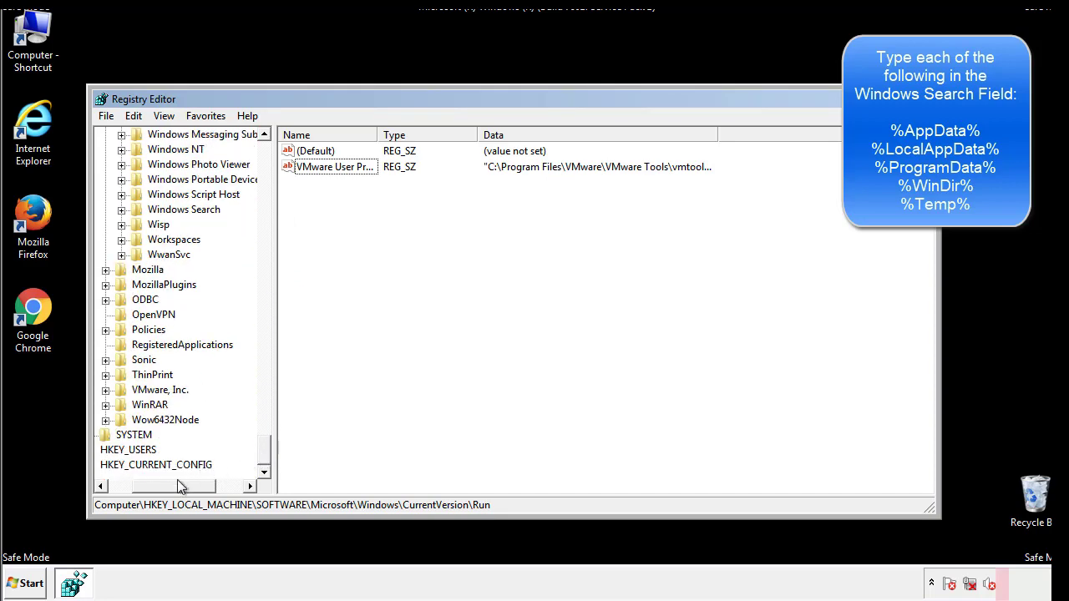
drag(177, 483, 144, 488)
drag(264, 451, 273, 159)
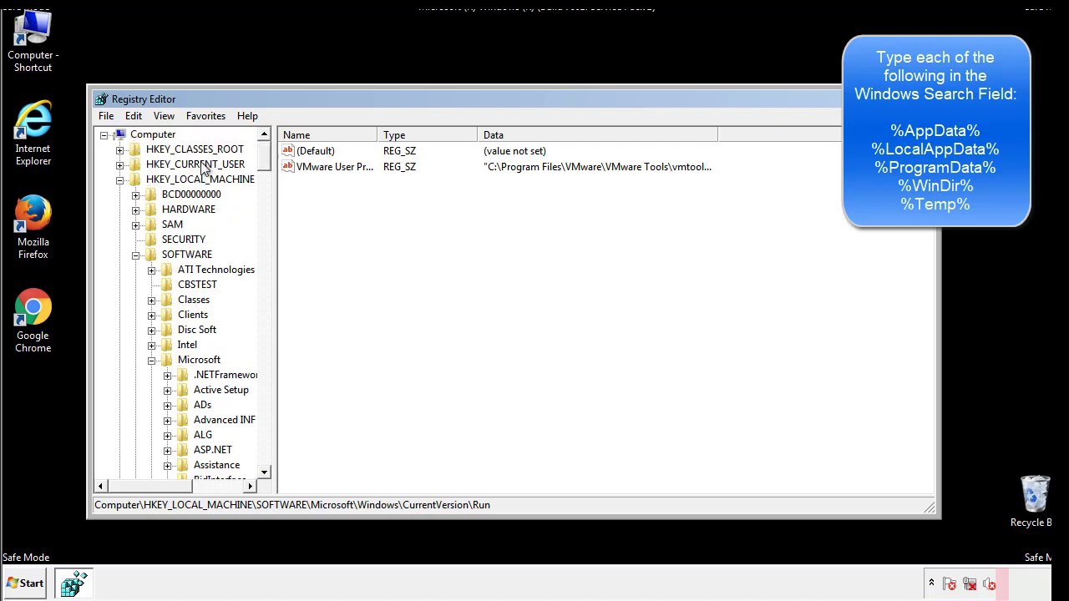
click(120, 180)
click(120, 165)
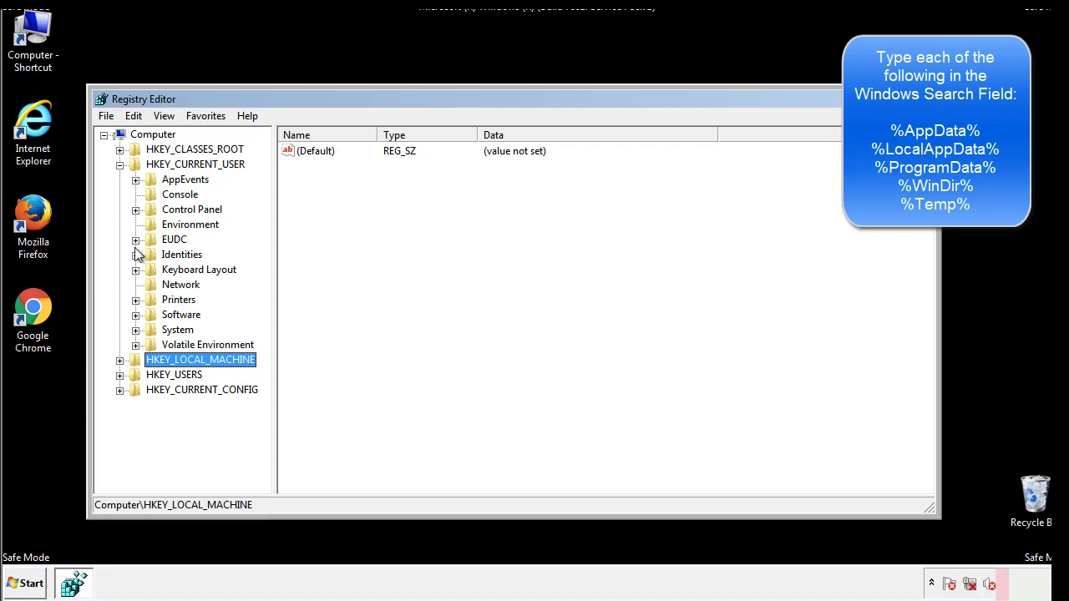
Step: Open HKEY_CURRENT_USER\Software\Microsoft\Windows\CurrentVersion\Run and check its values for suspicious startup entries
click(135, 314)
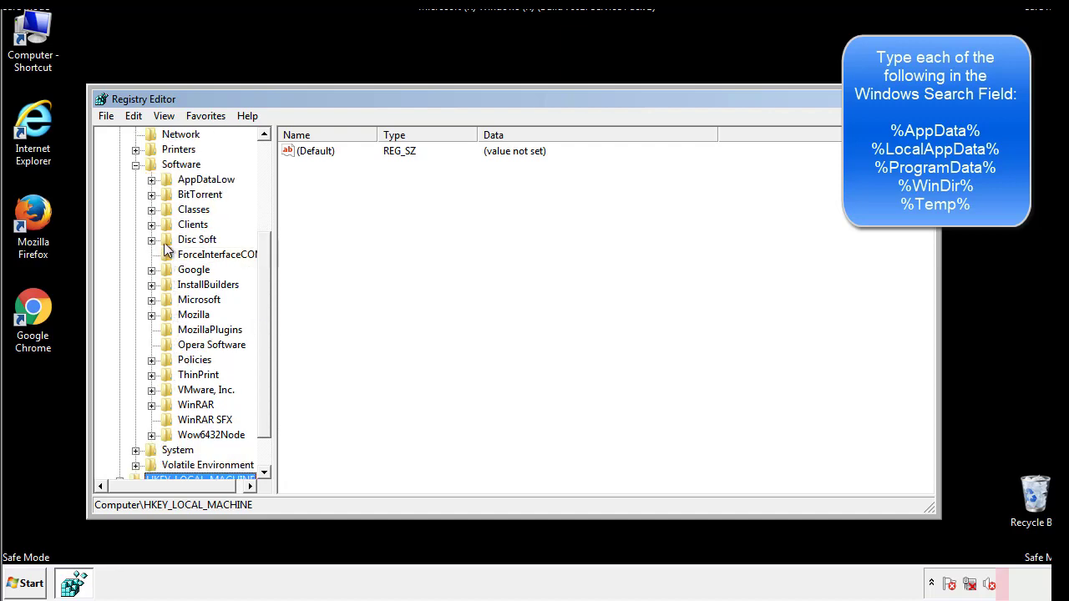
click(152, 300)
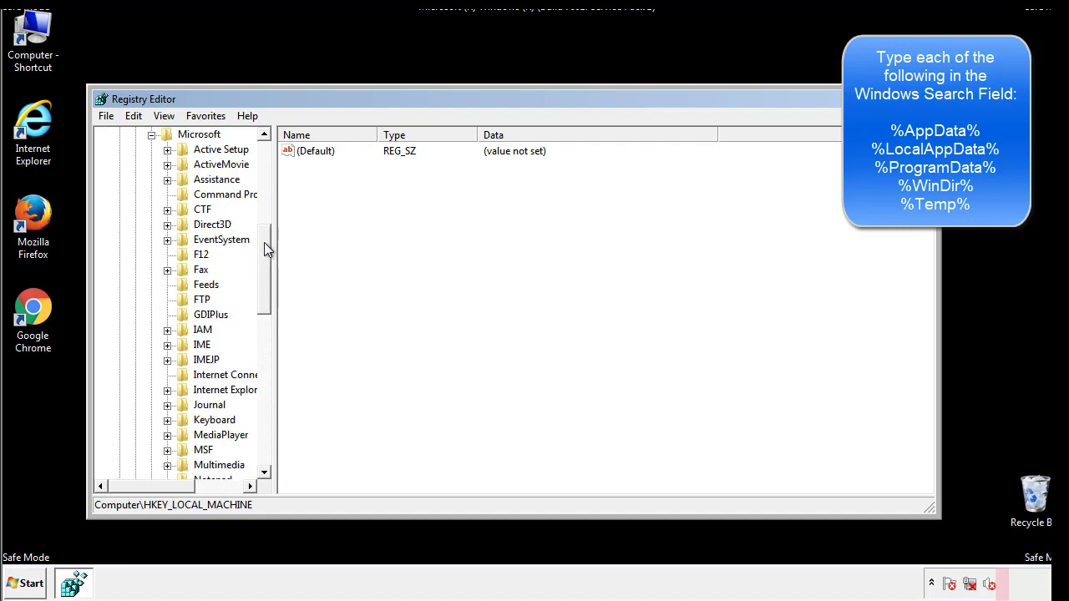
drag(263, 243, 263, 348)
click(167, 284)
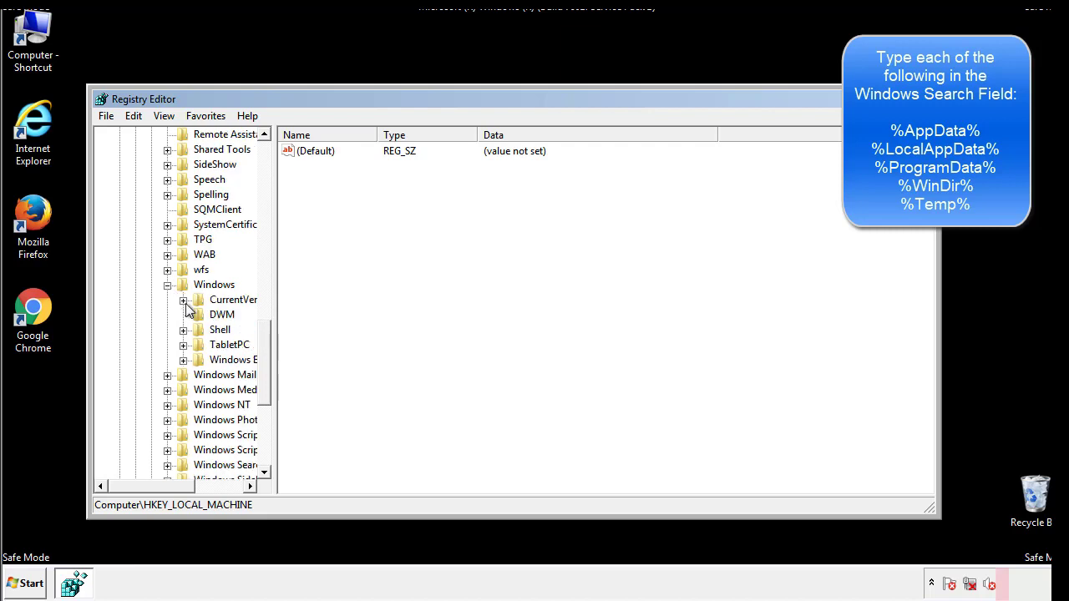
click(183, 300)
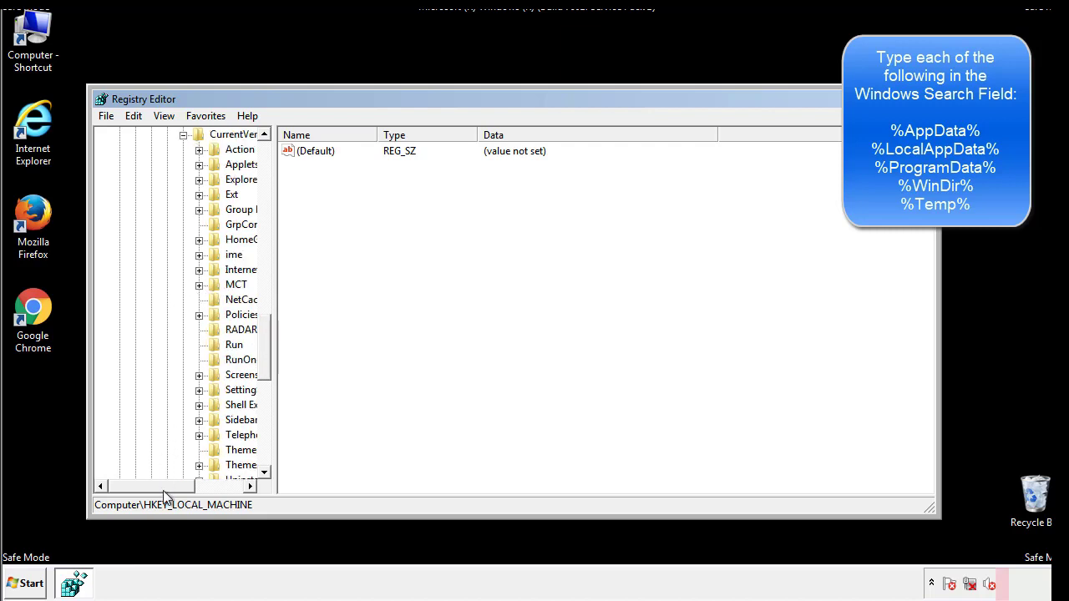
drag(163, 490, 188, 487)
click(184, 344)
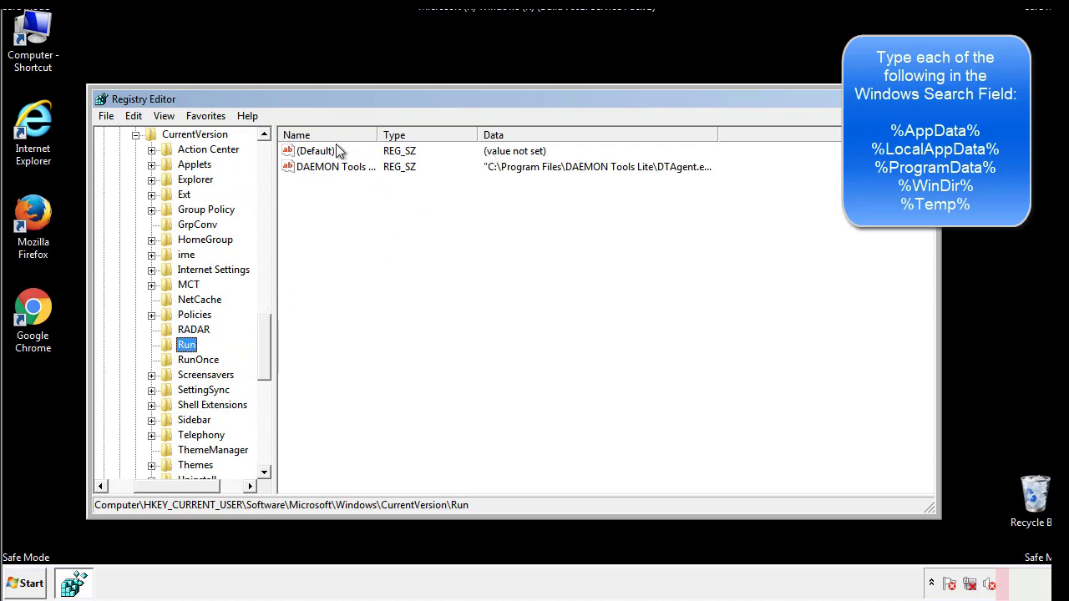
click(393, 187)
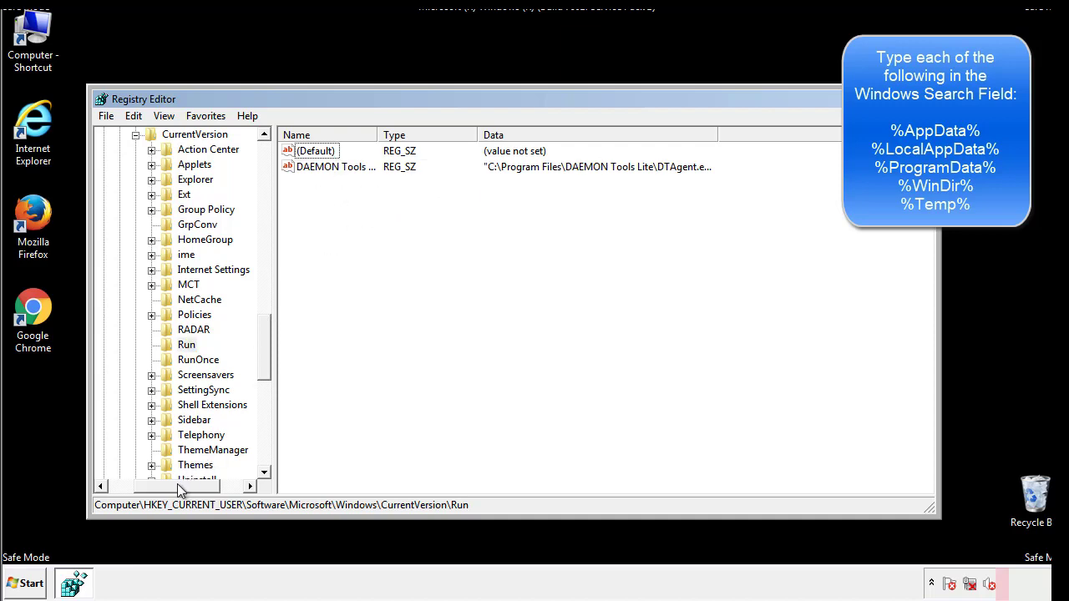
Step: Collapse the Windows key under the current user's Microsoft branch and search the registry for %temp%
drag(177, 485, 152, 486)
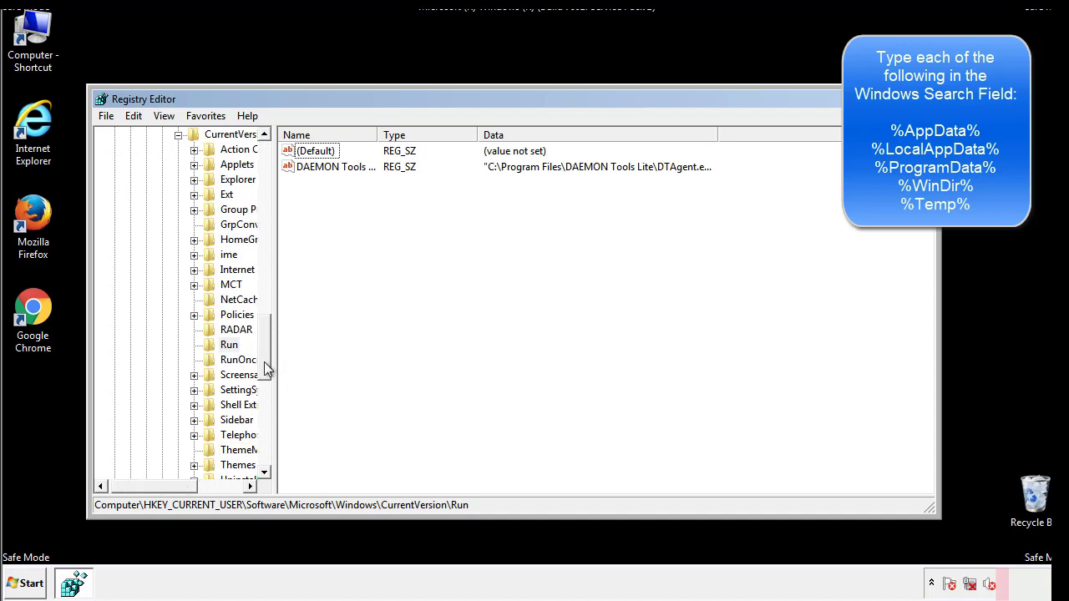
drag(267, 369, 267, 323)
click(163, 391)
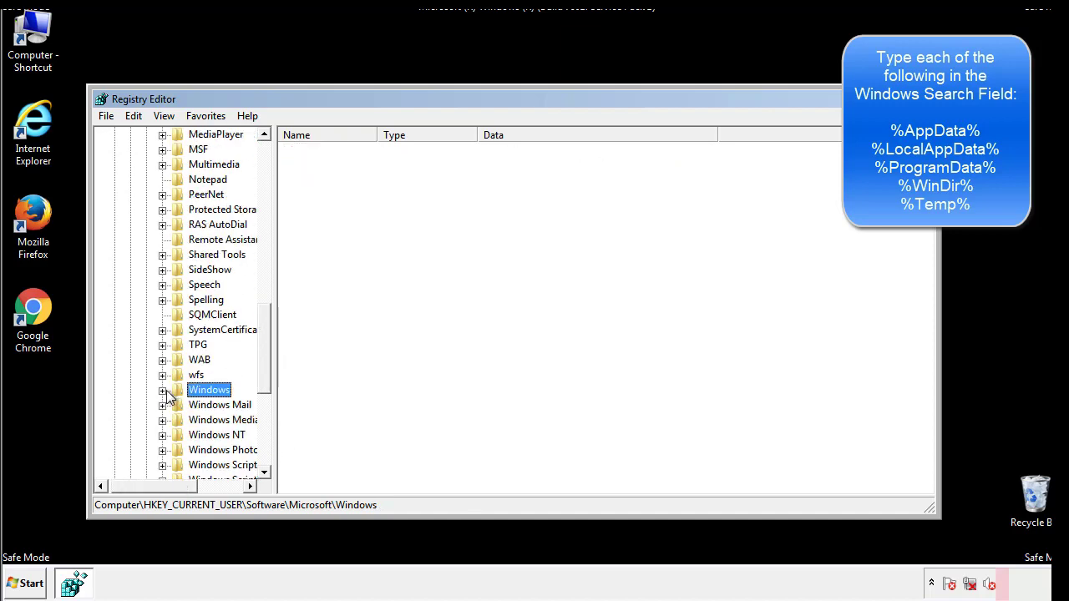
drag(269, 372, 269, 186)
click(144, 118)
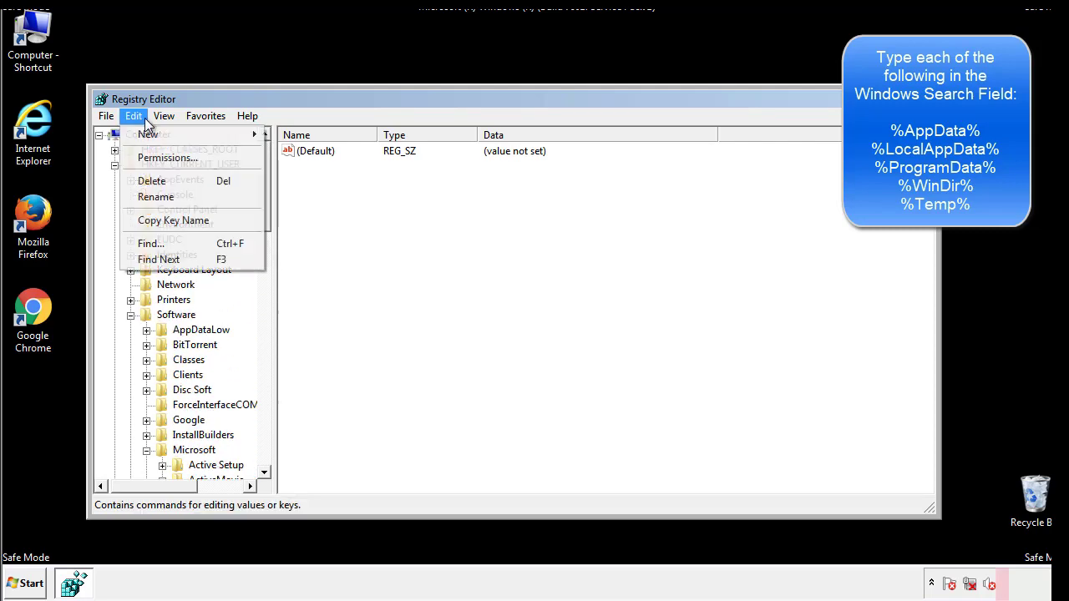
click(143, 241)
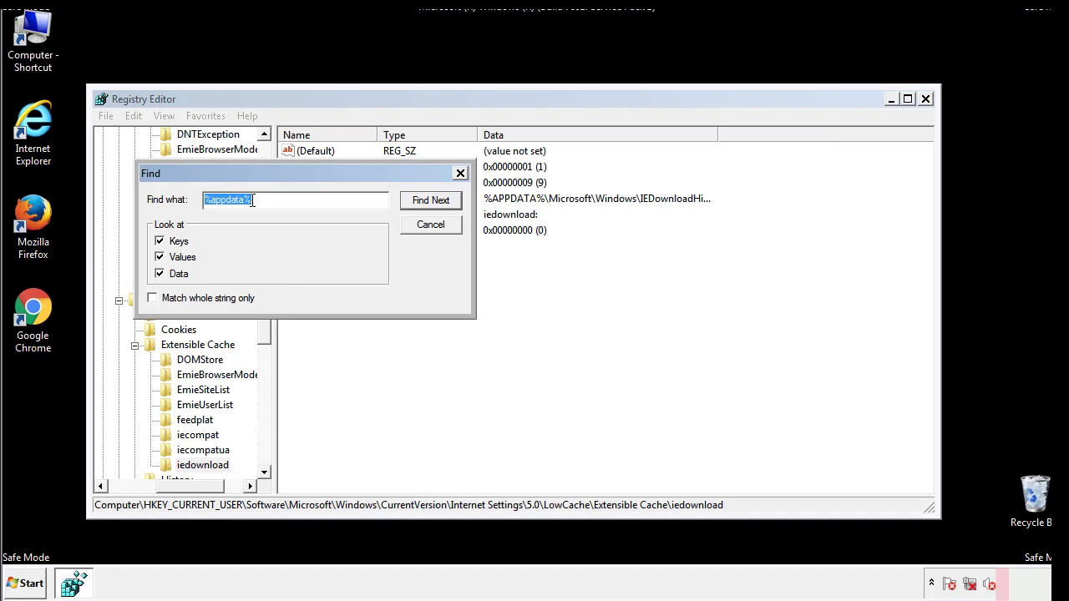
text(%temp%)
key(Return)
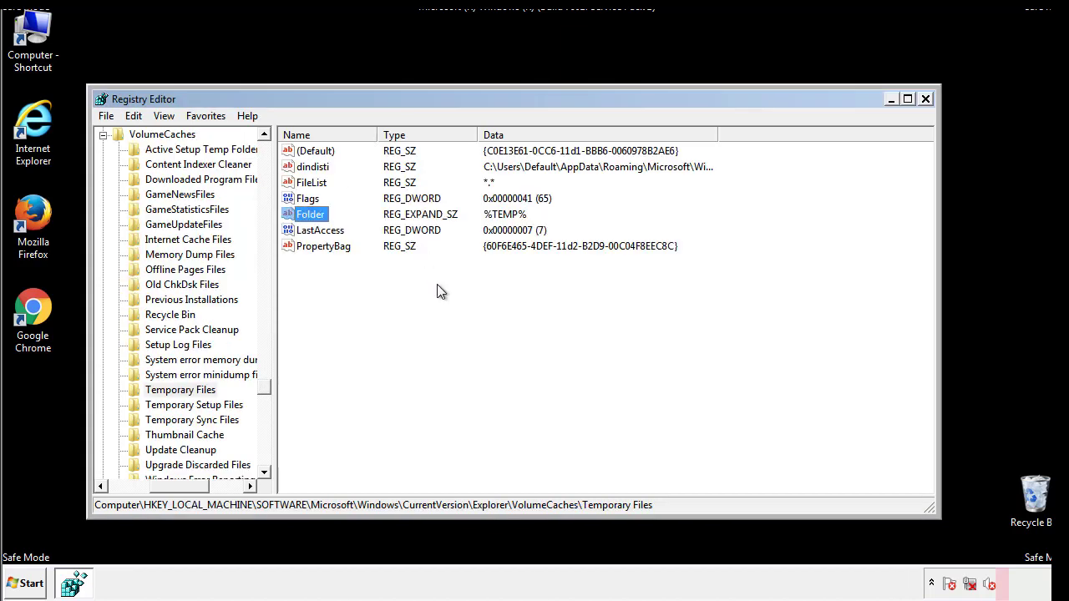
Step: Permanently delete all values in the Temporary Files key under VolumeCaches and clear the selection
drag(342, 267, 301, 151)
right_click(301, 150)
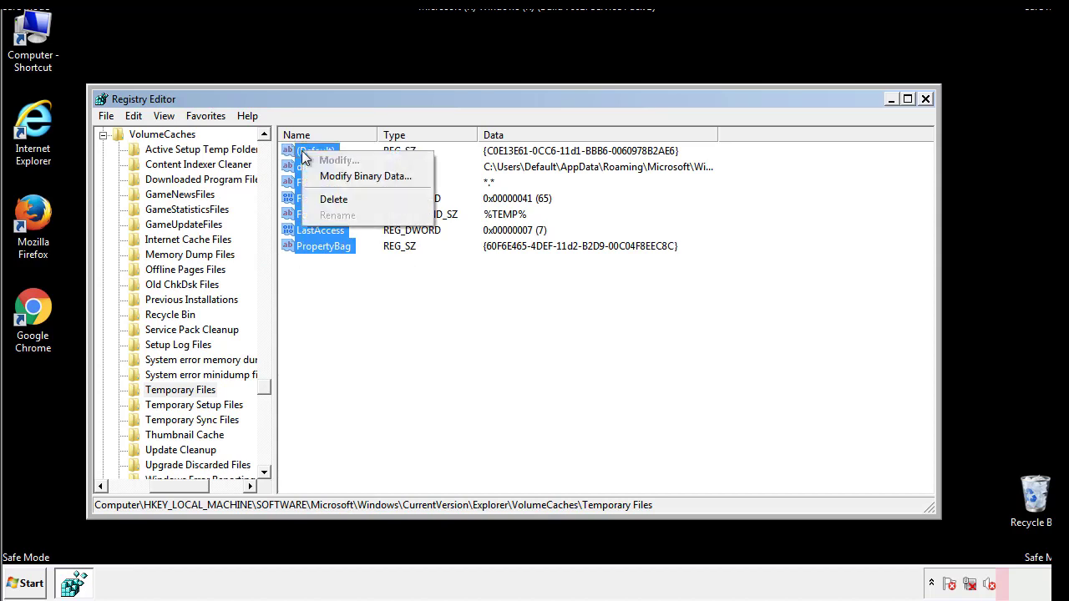
click(324, 198)
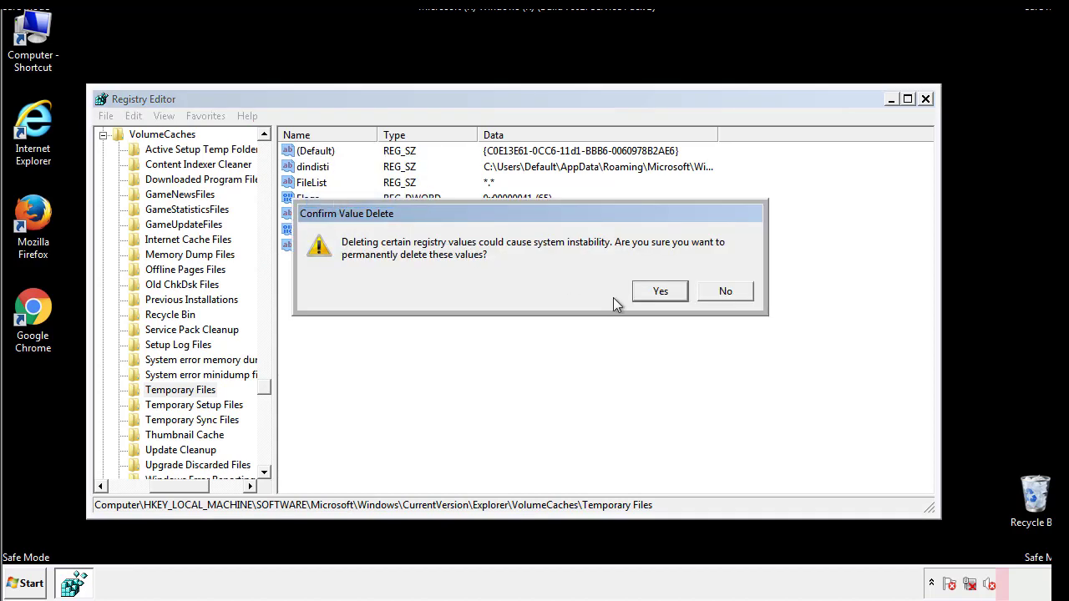
click(678, 292)
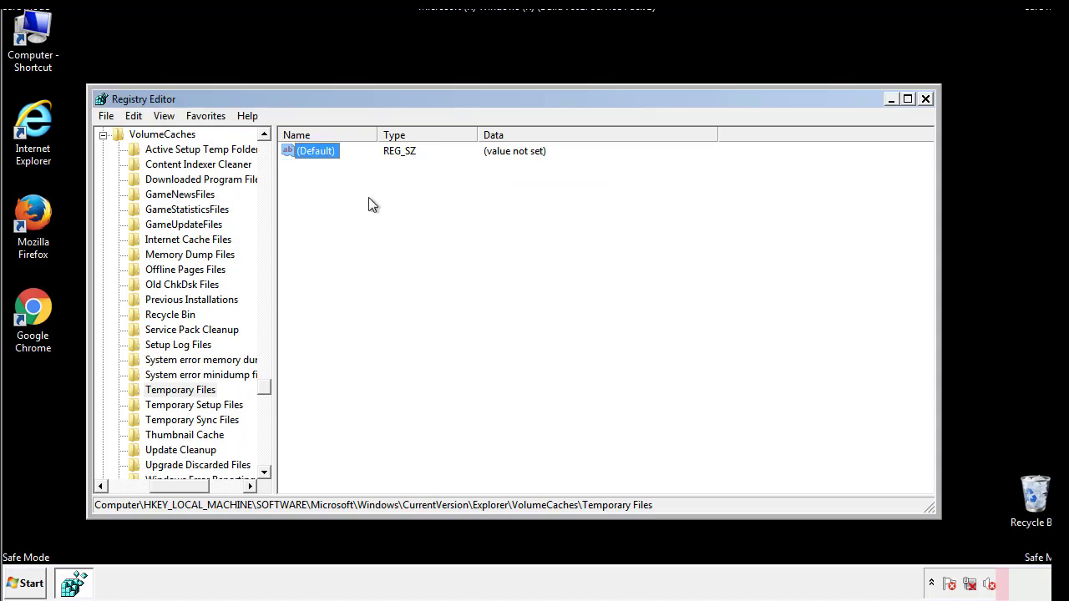
click(372, 205)
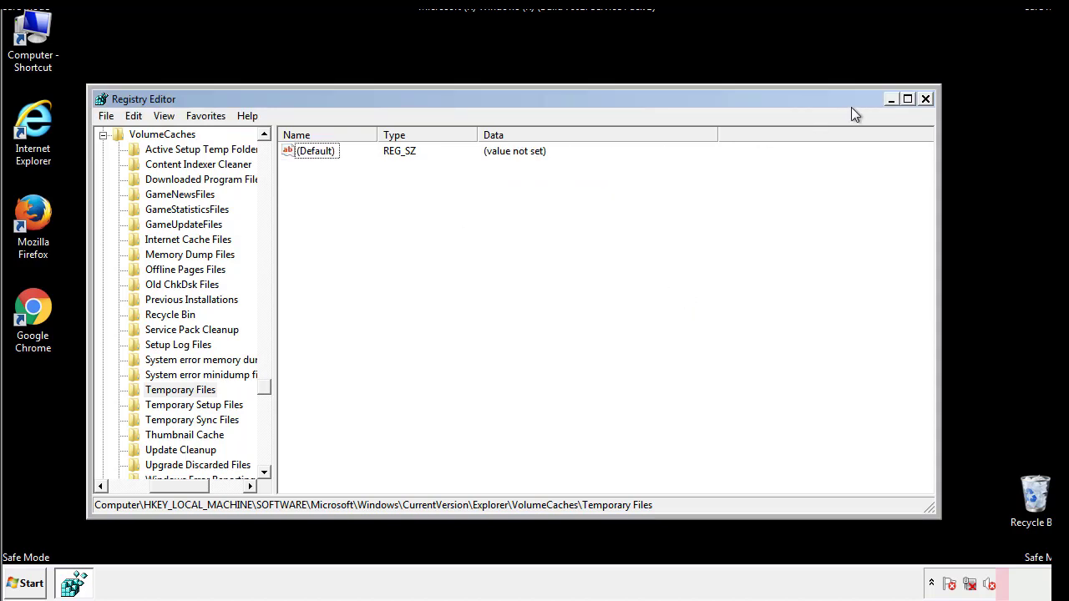
Step: Close the Registry Editor and launch the System Configuration utility with msconfig
click(927, 100)
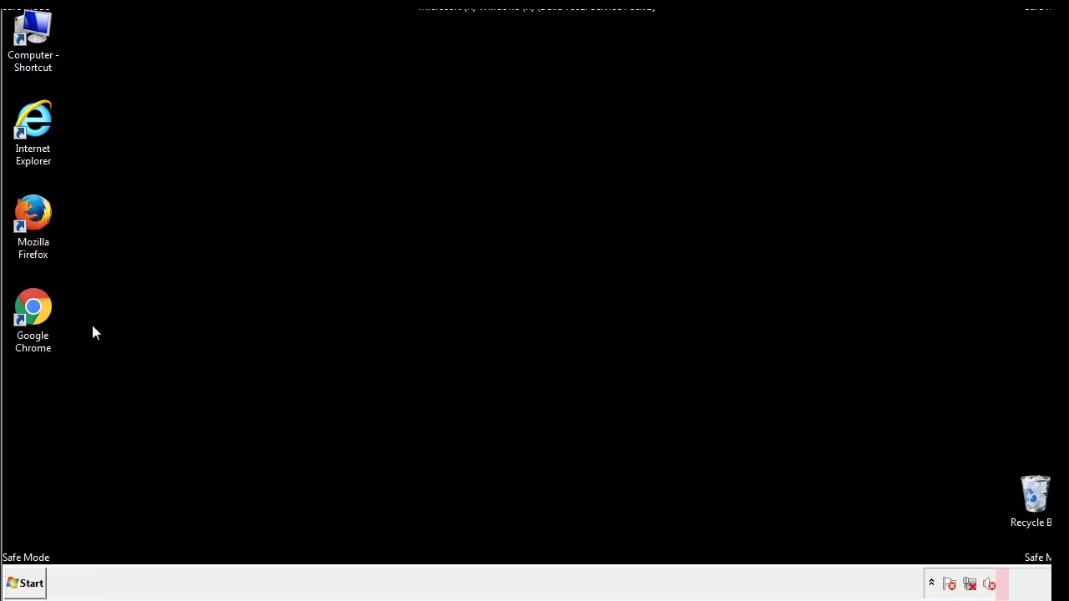
click(23, 585)
click(58, 547)
text(ms)
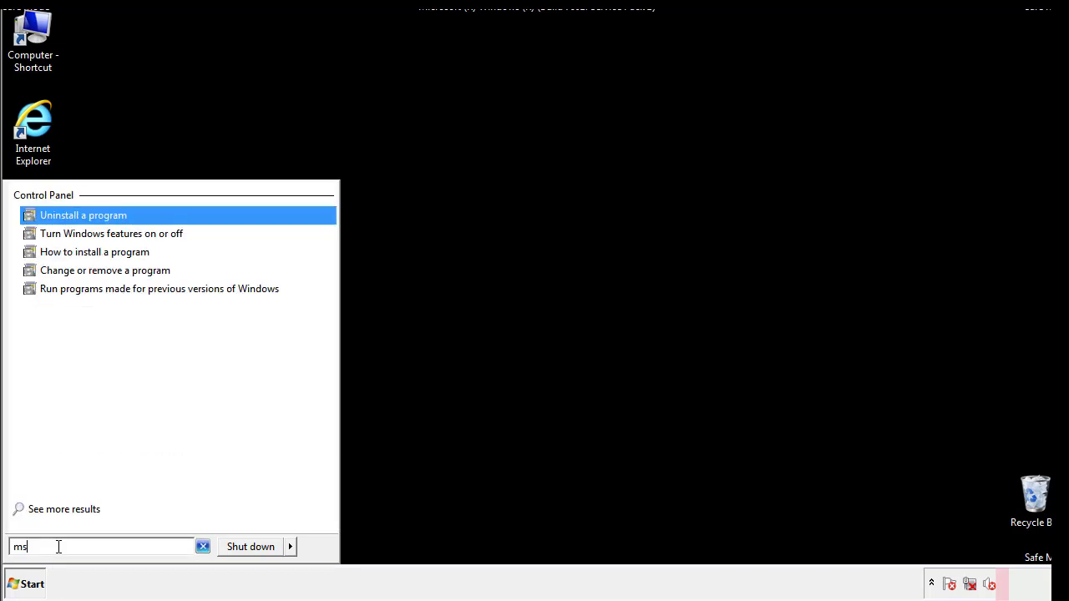
text(confog)
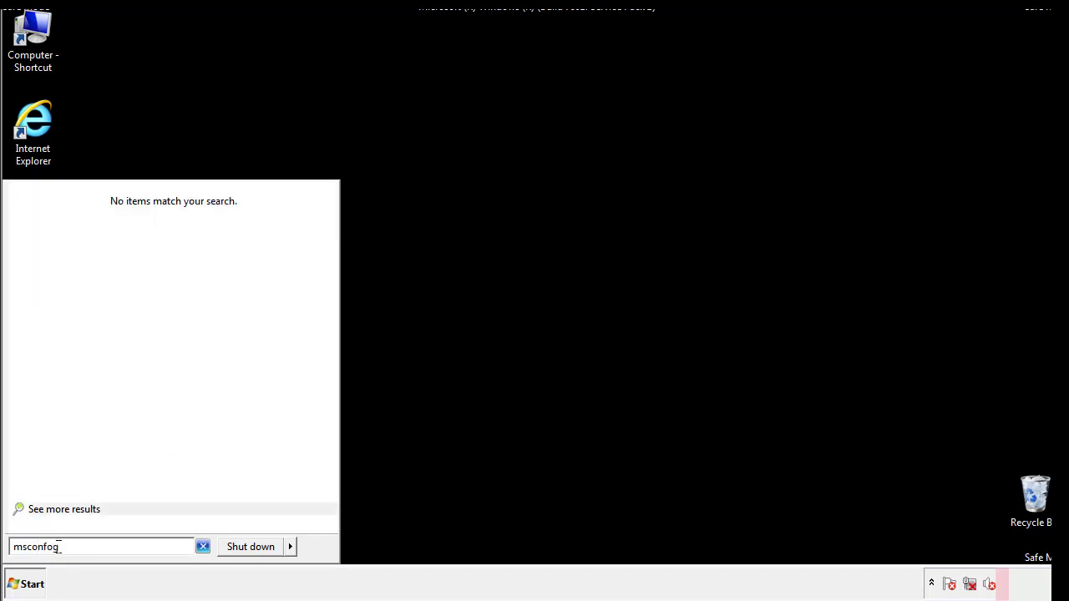
key(BackSpace)
key(BackSpace)
text(ig)
key(Return)
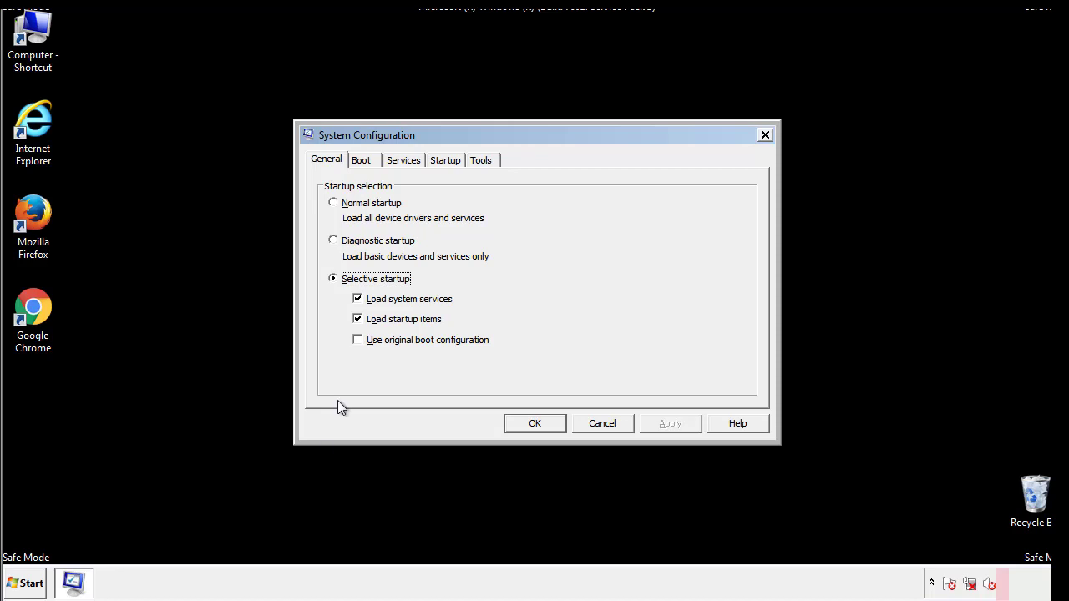
Step: Disable the Safe boot option for Windows 7, apply the change and restart the computer
click(365, 161)
click(337, 322)
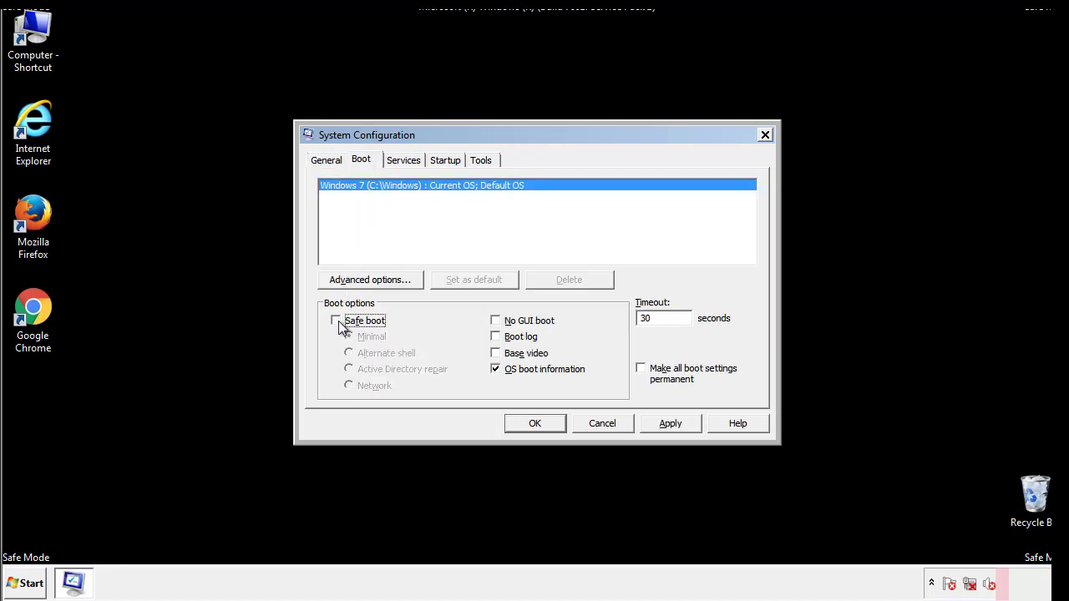
click(672, 424)
click(555, 424)
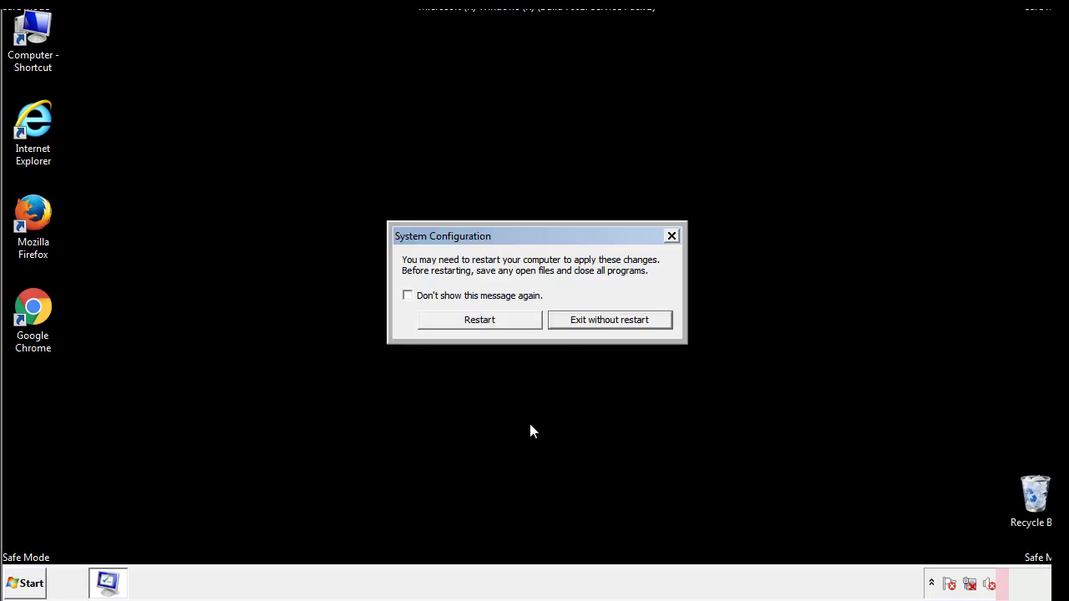
click(495, 325)
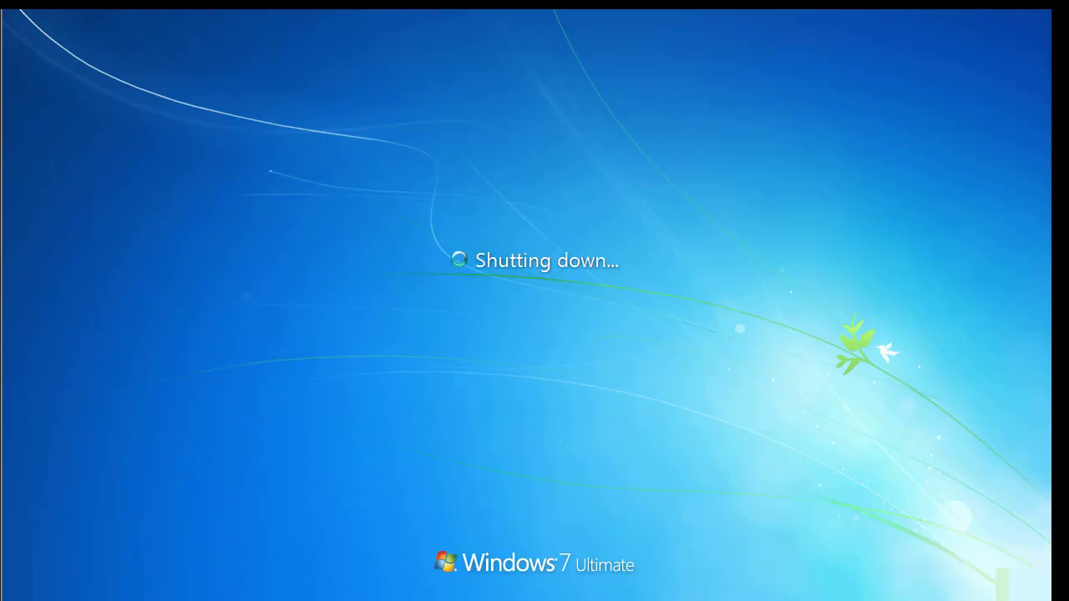